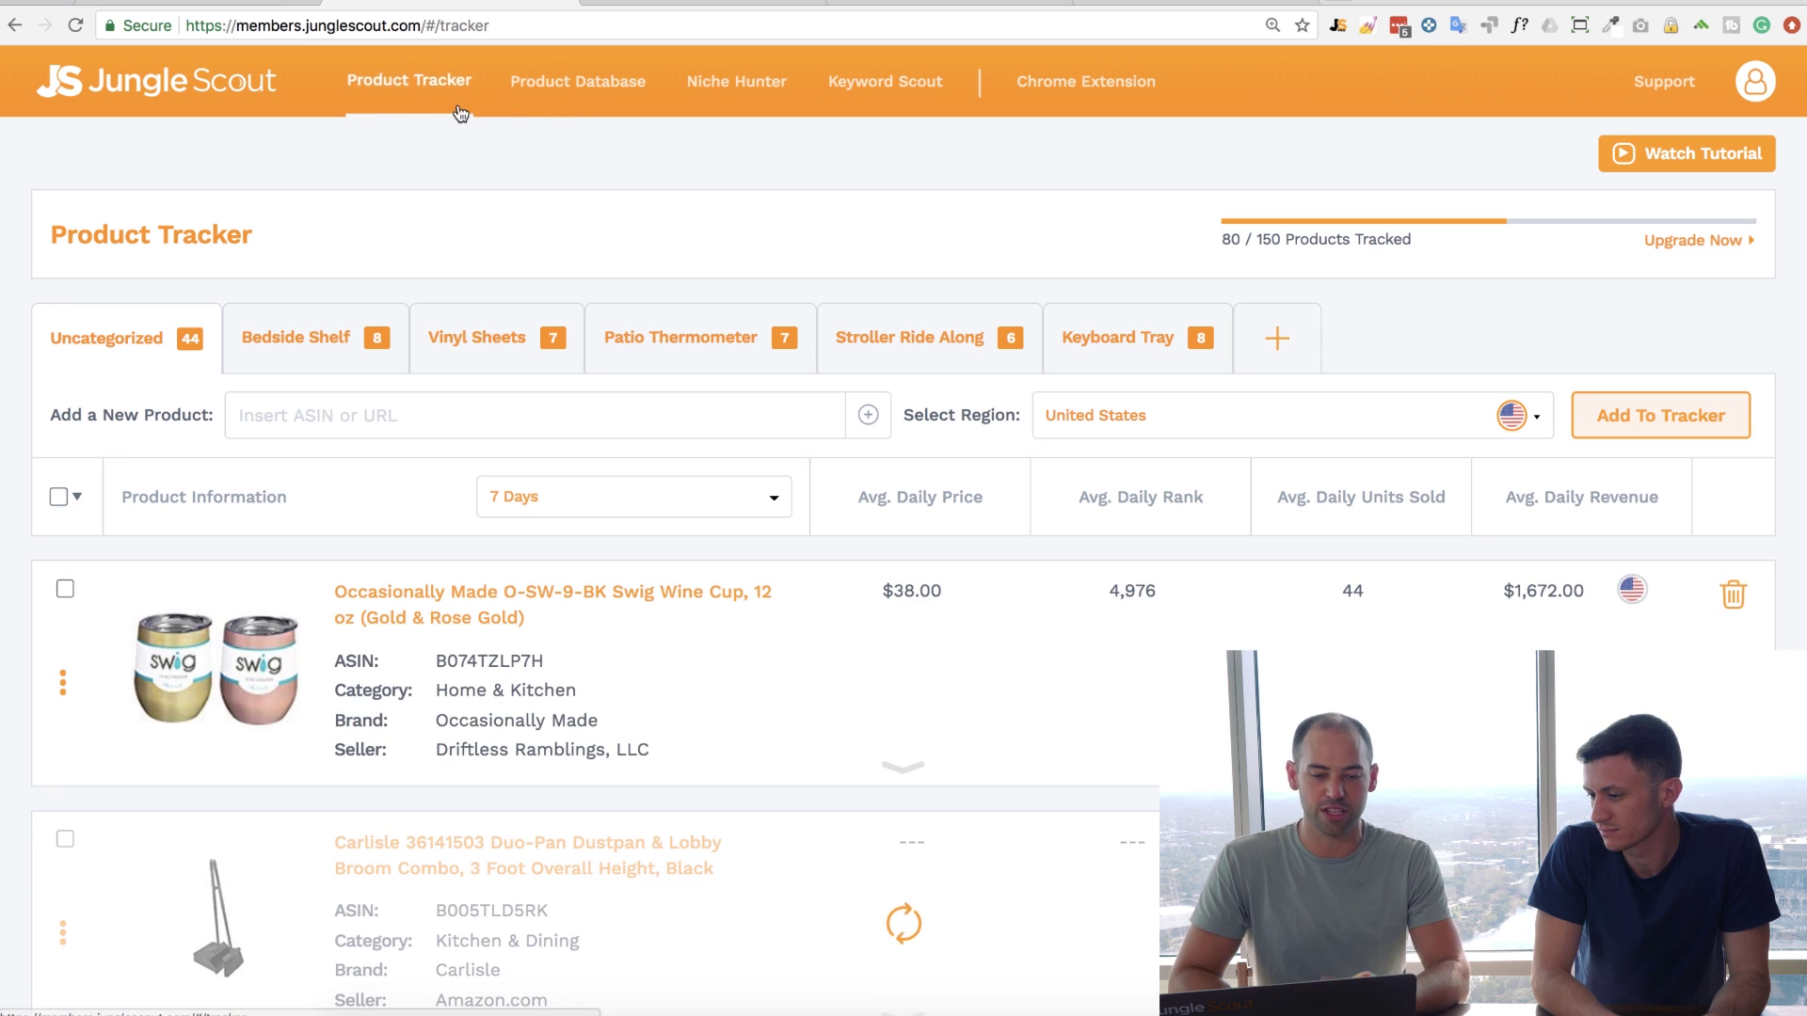
Look through the Product Database, Niche Hunter and Keyword Scout tools of the web app and highlight its site address
left_click(602, 109)
left_click(732, 101)
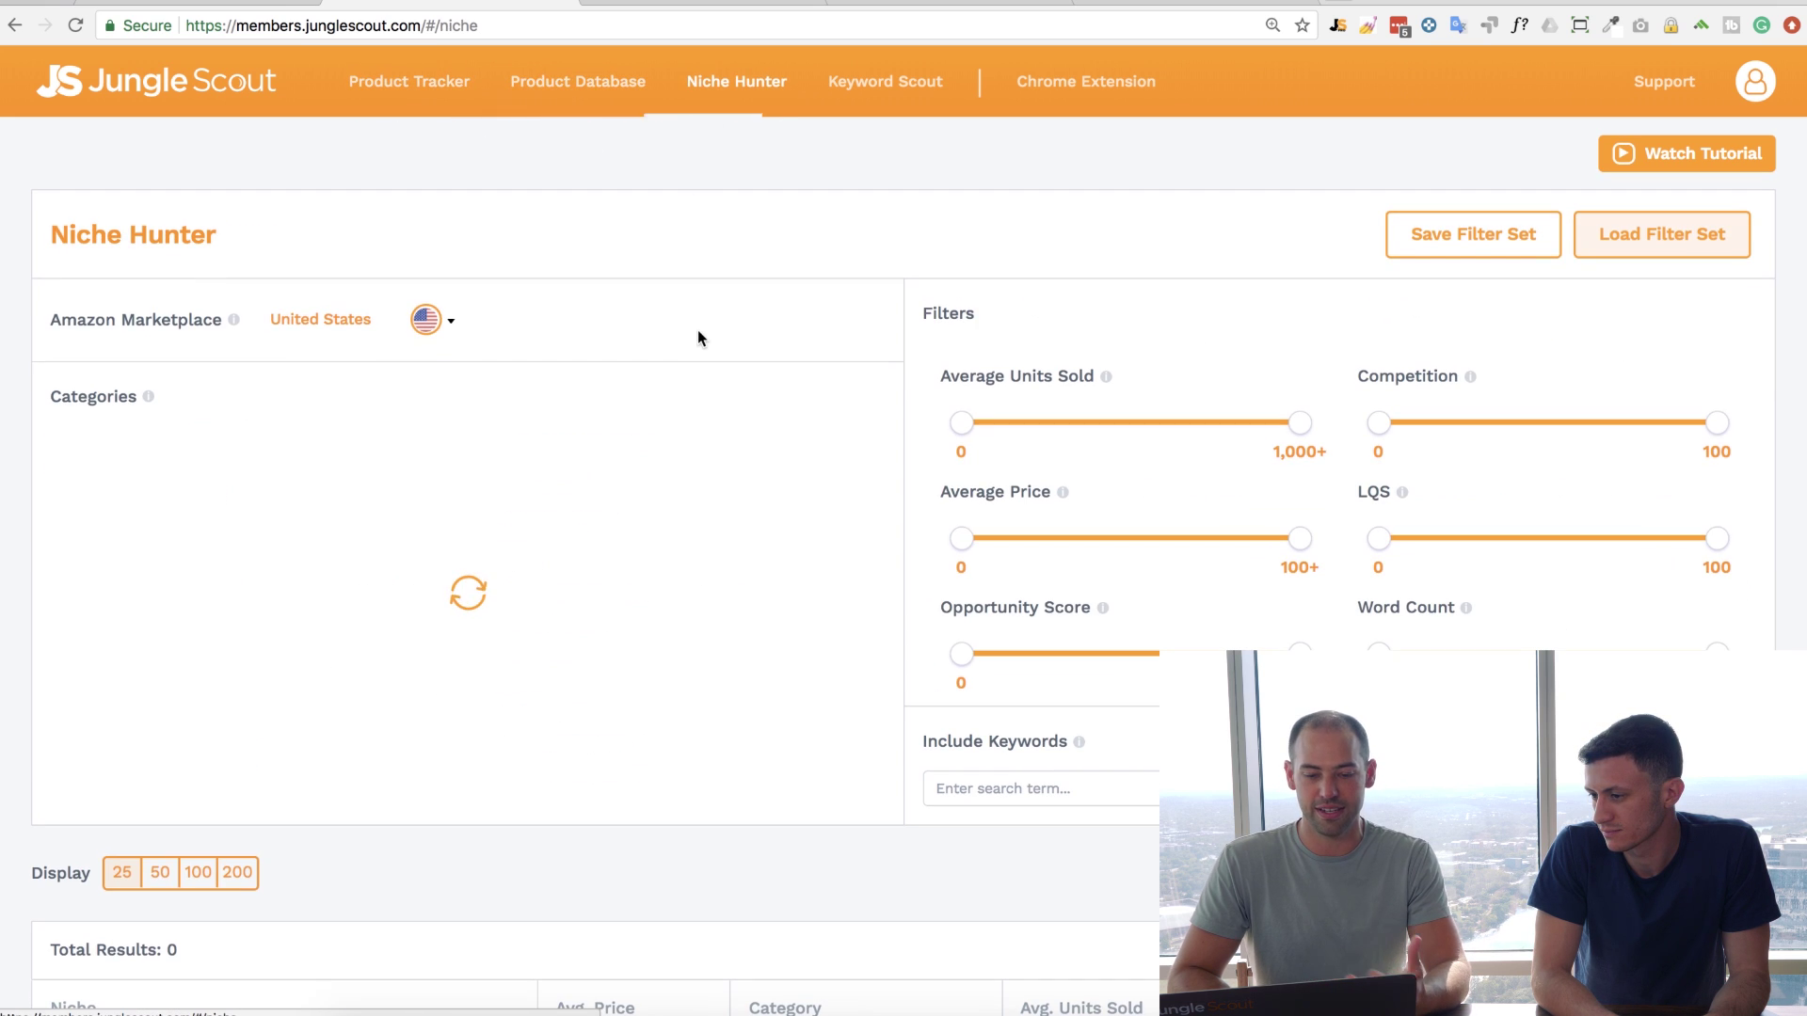
left_click(893, 98)
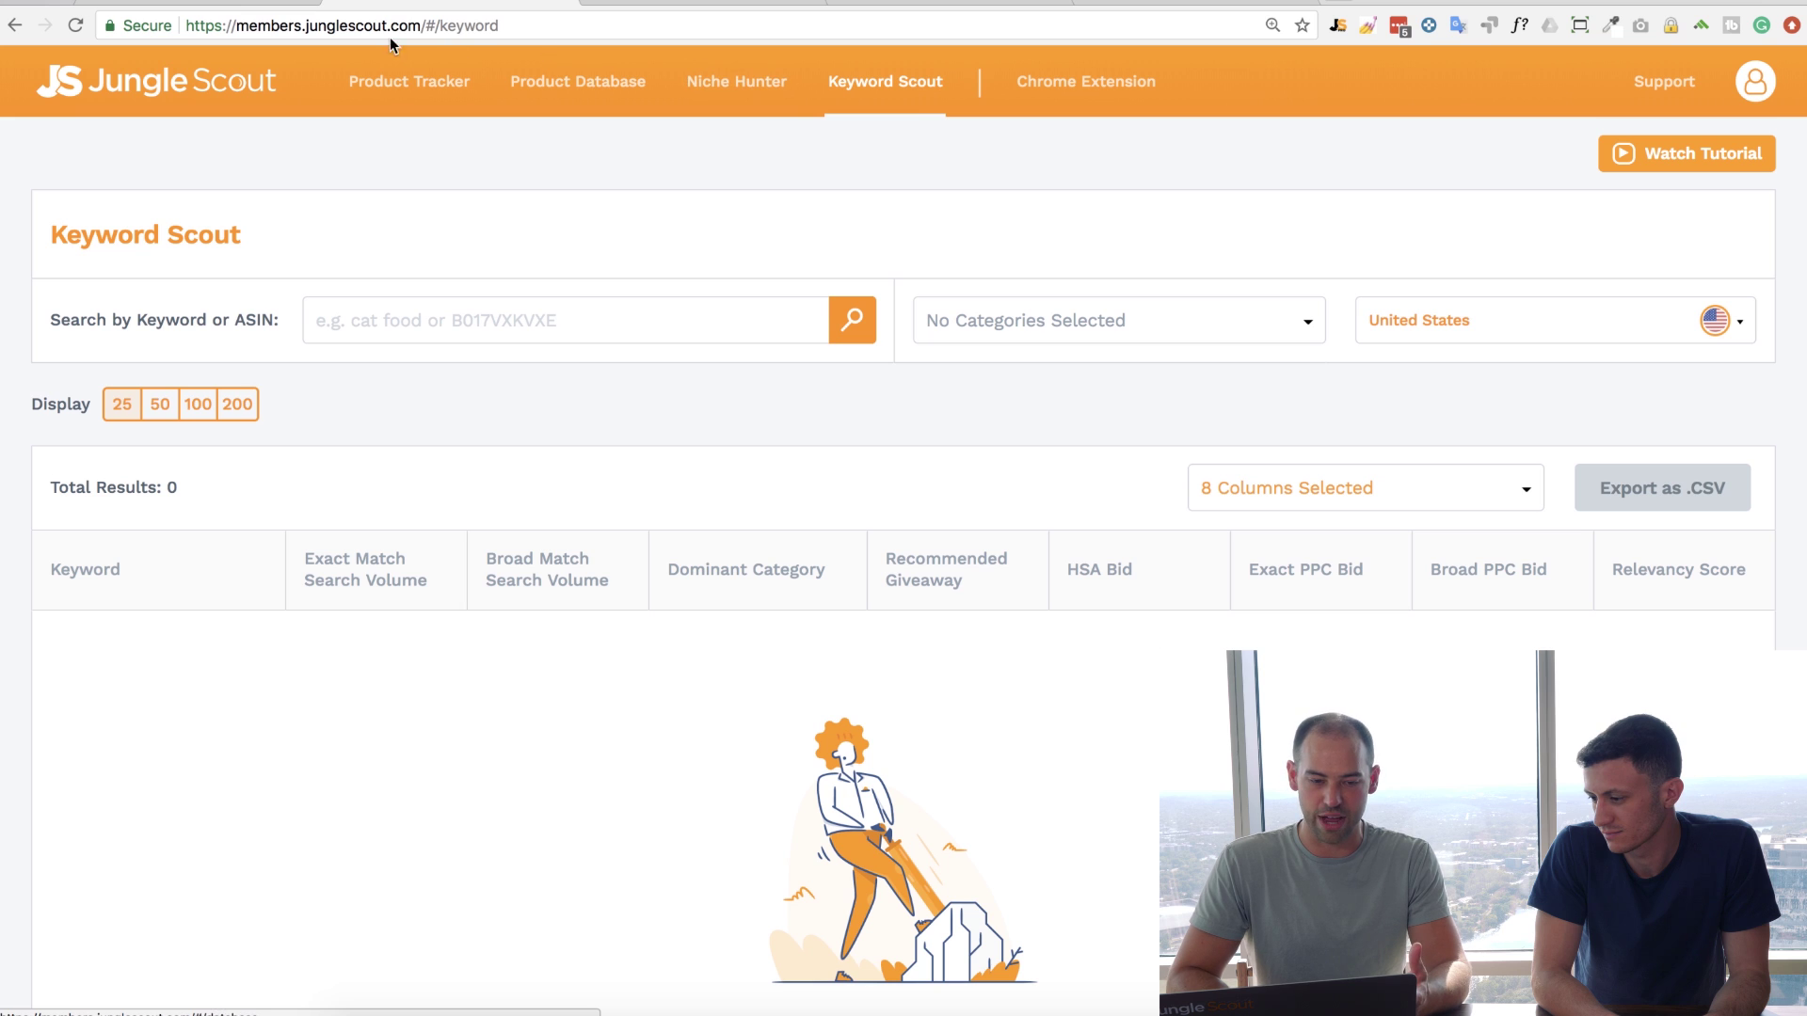
left_click_drag(303, 25, 420, 25)
left_click(419, 25)
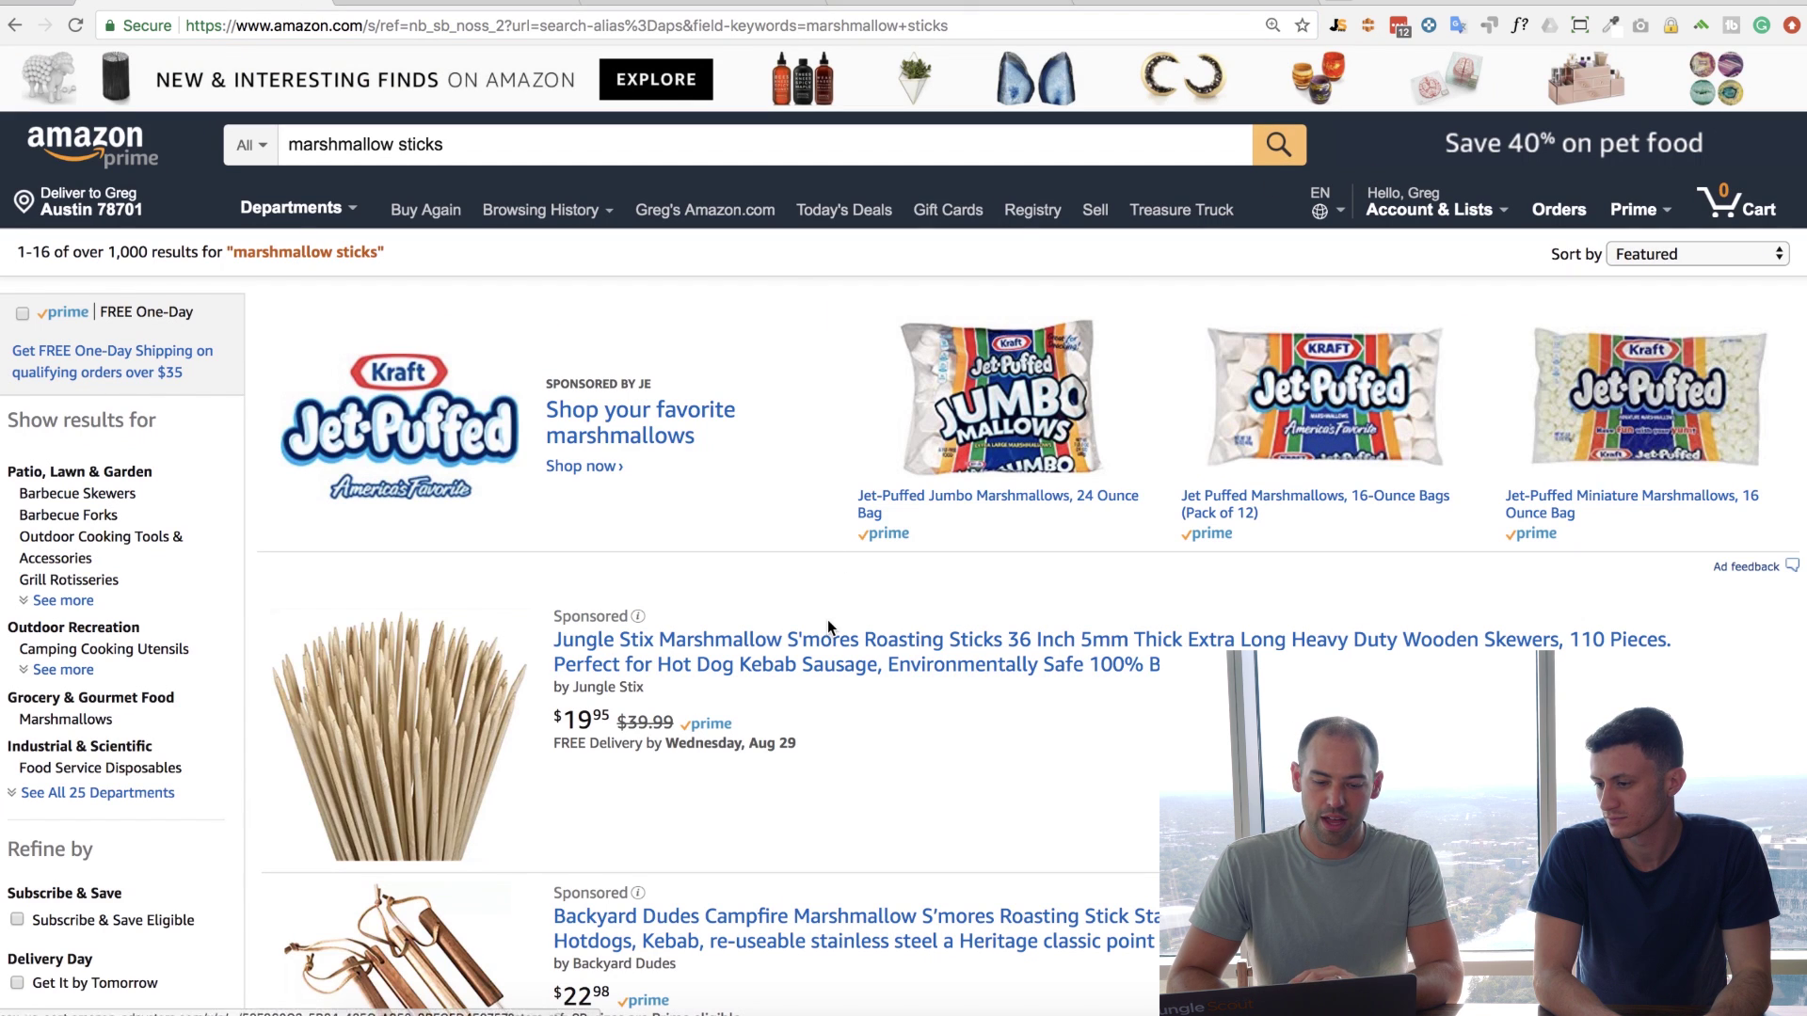
Browse the Amazon results for "marshmallow sticks" and analyse them with the Jungle Scout extension
scroll(827, 619, "down", 7)
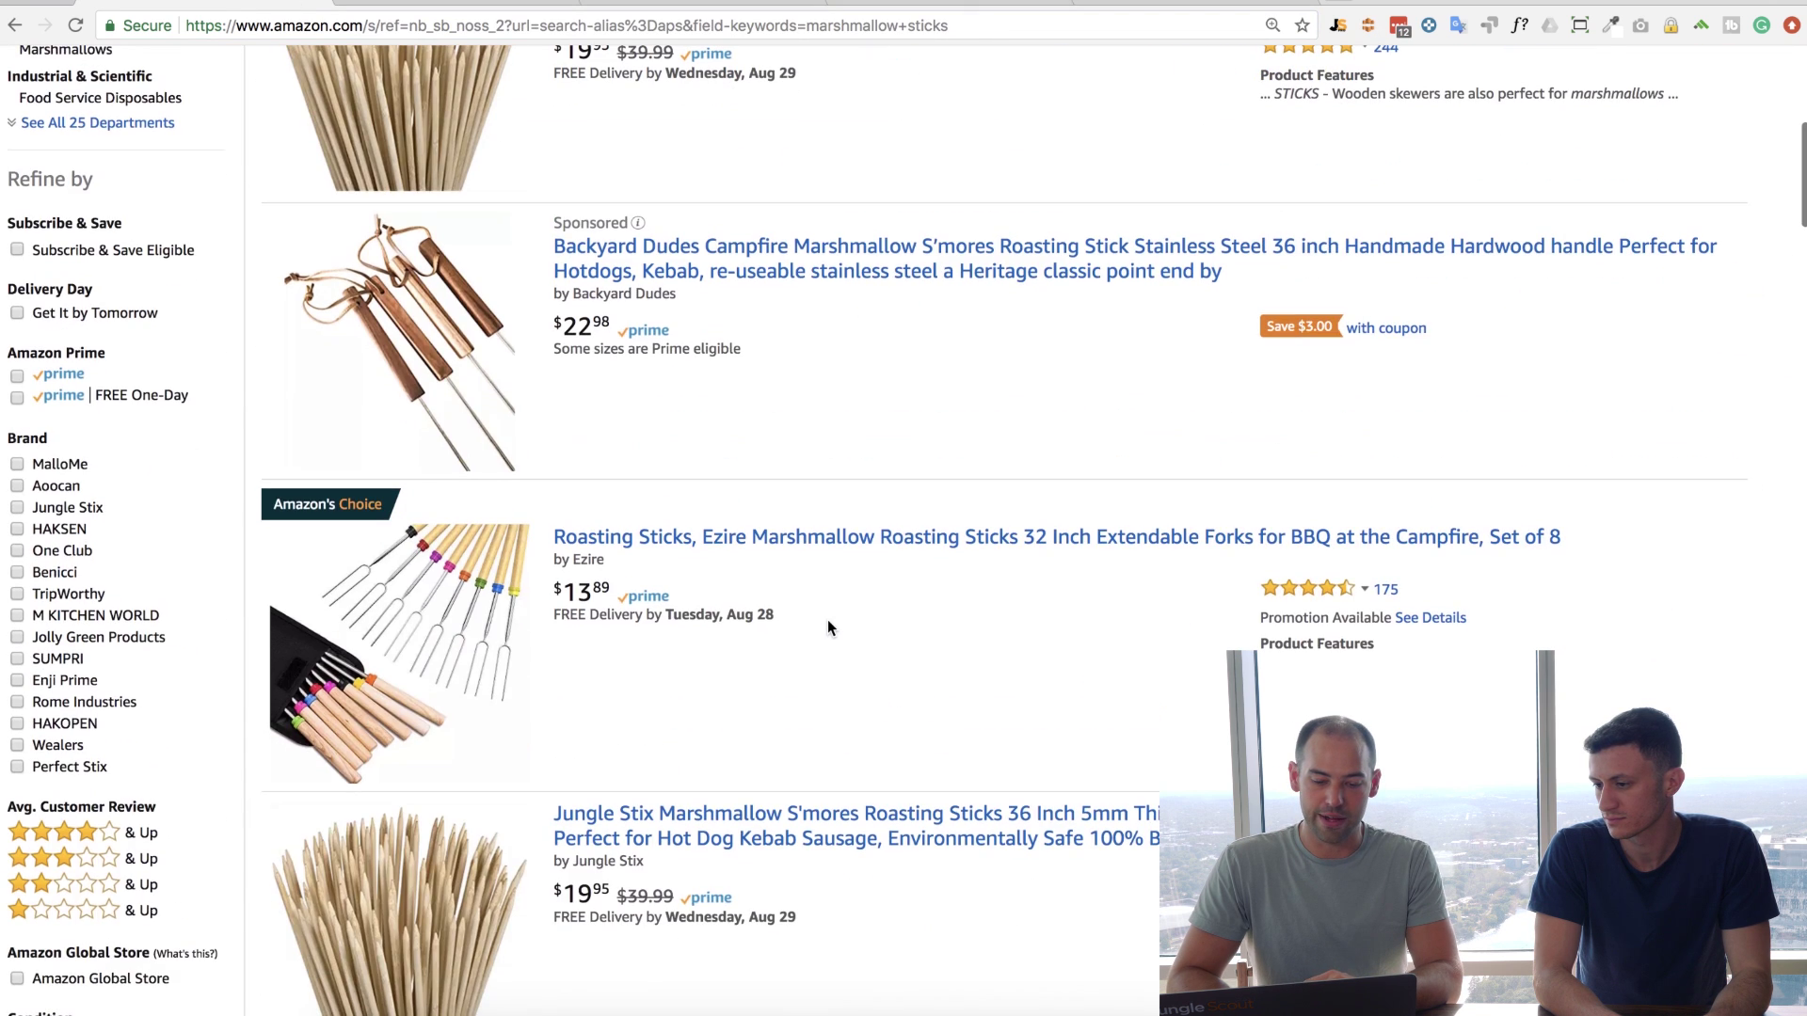
scroll(827, 619, "up", 3)
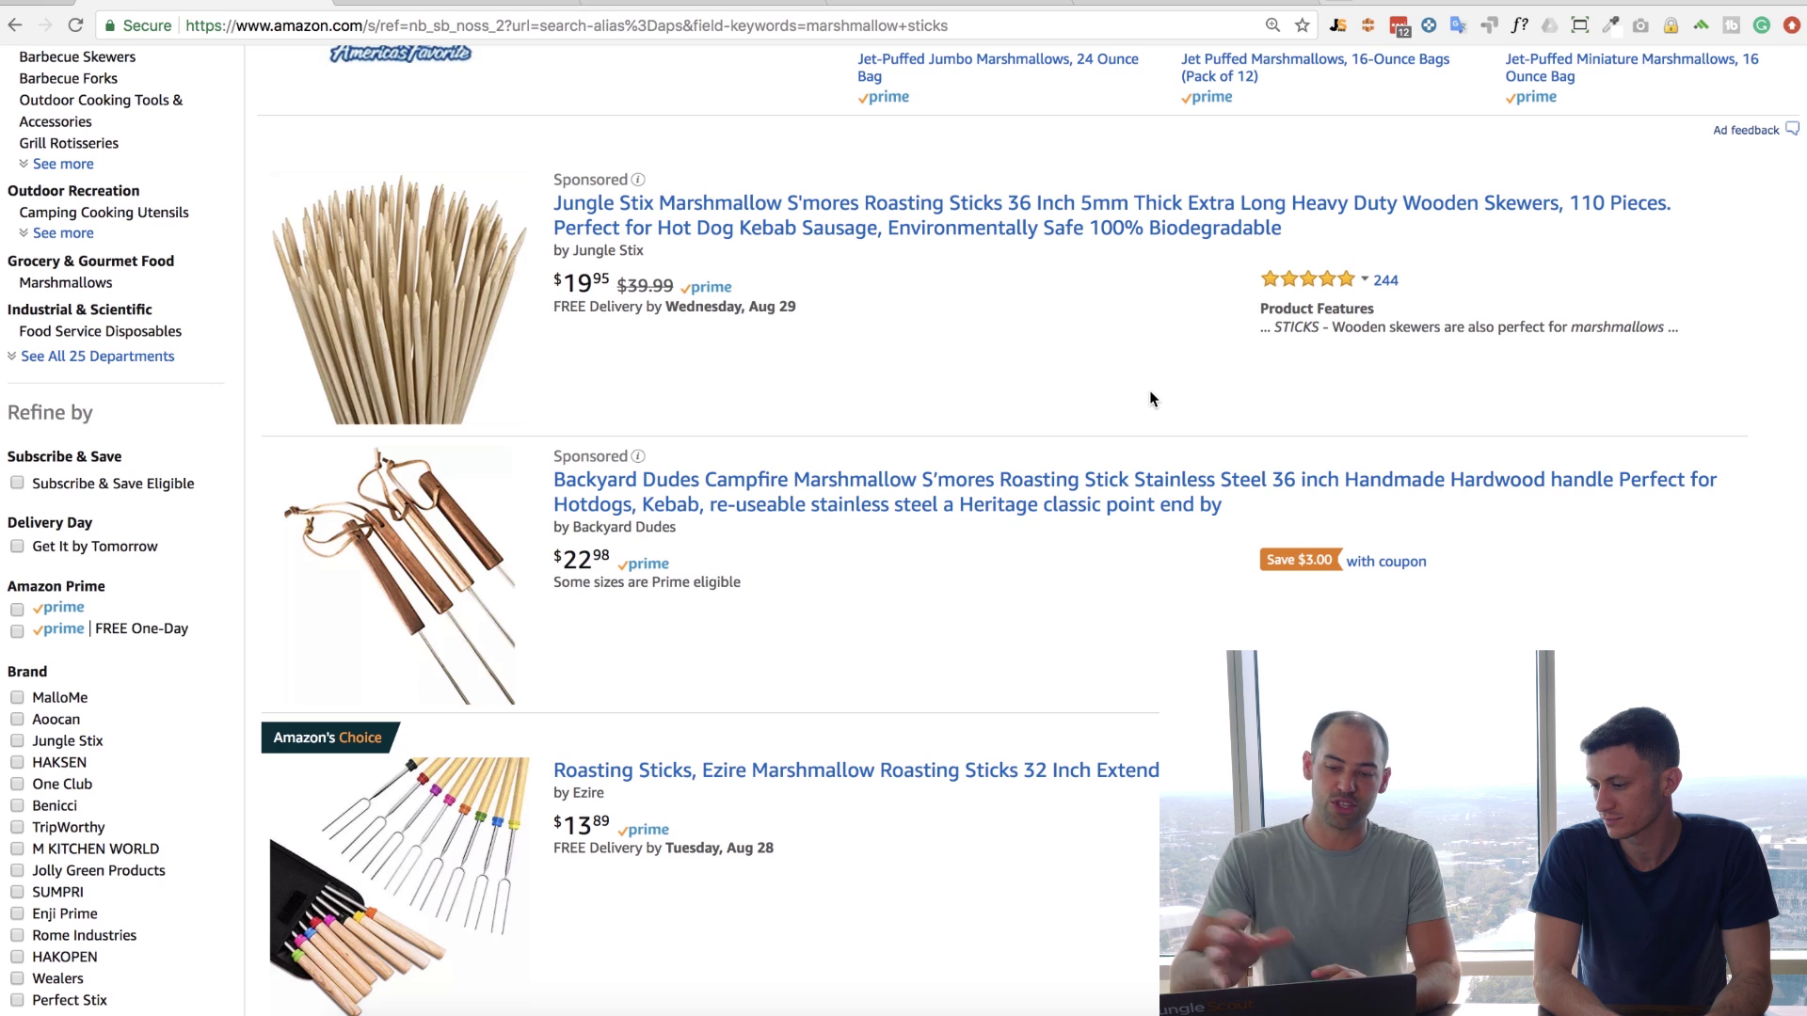
left_click(1338, 28)
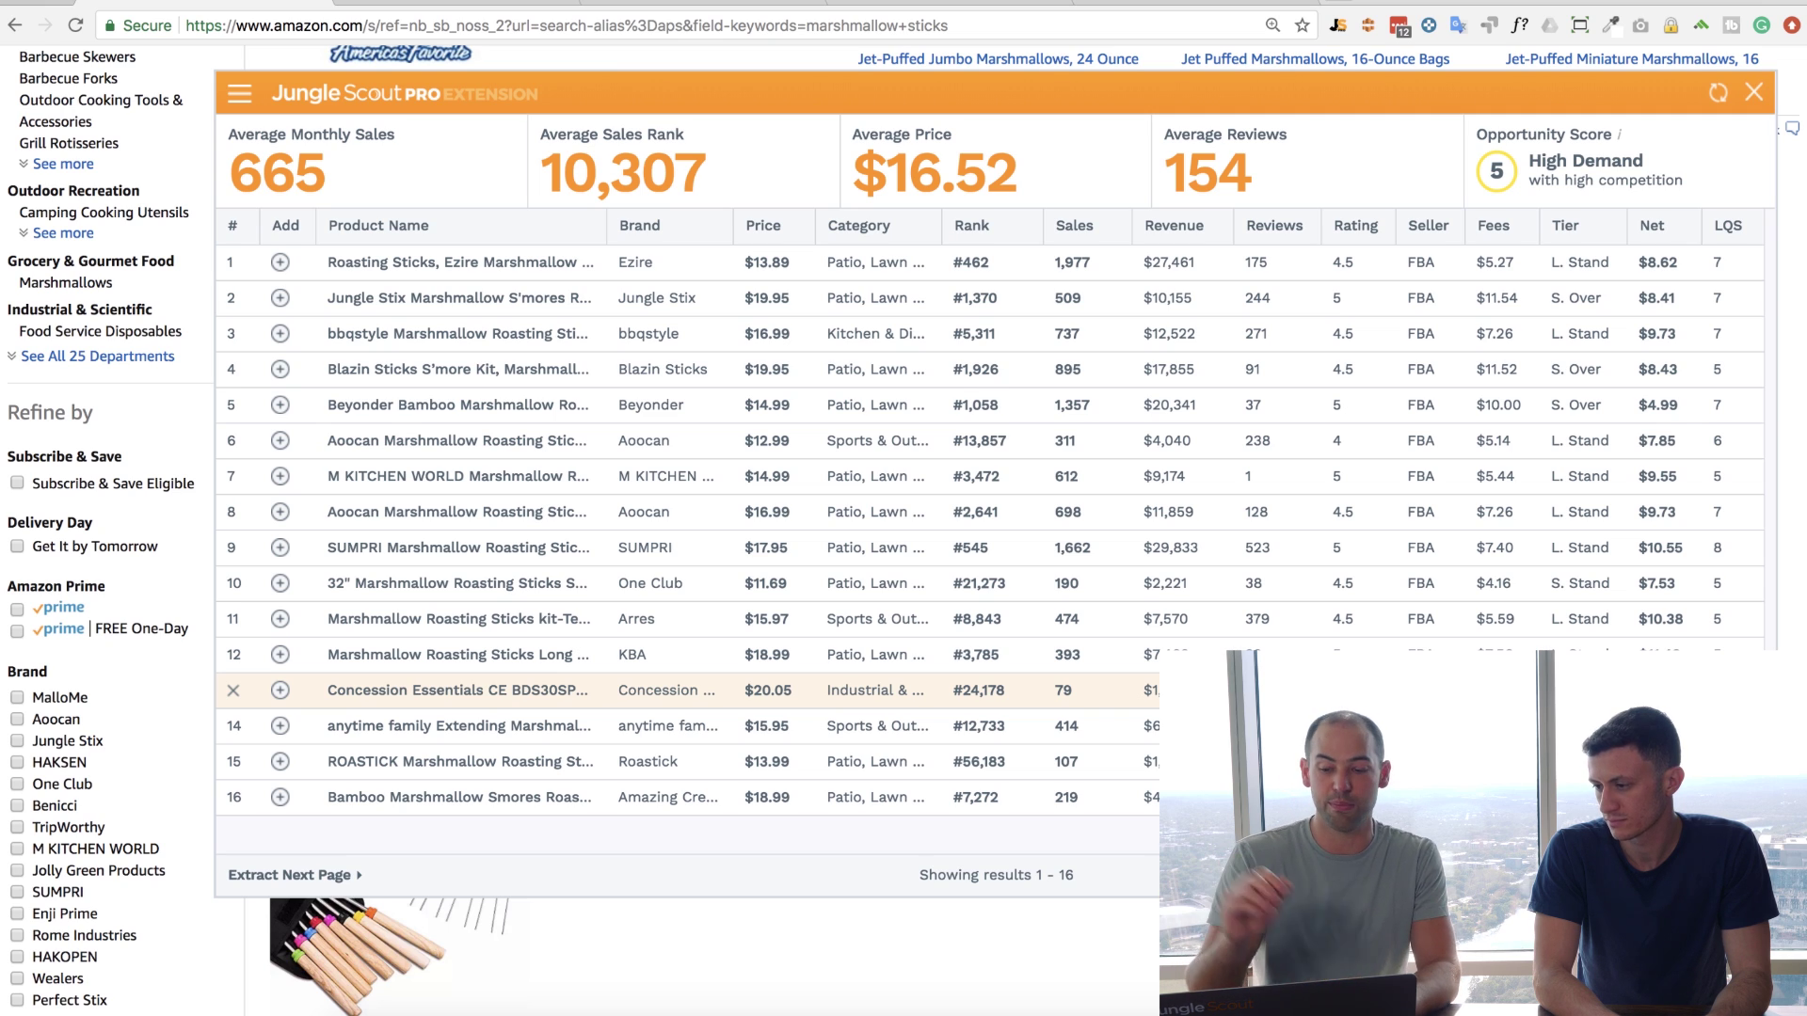
Switch back to the Jungle Scout web app and open the Product Database
left_click(499, 4)
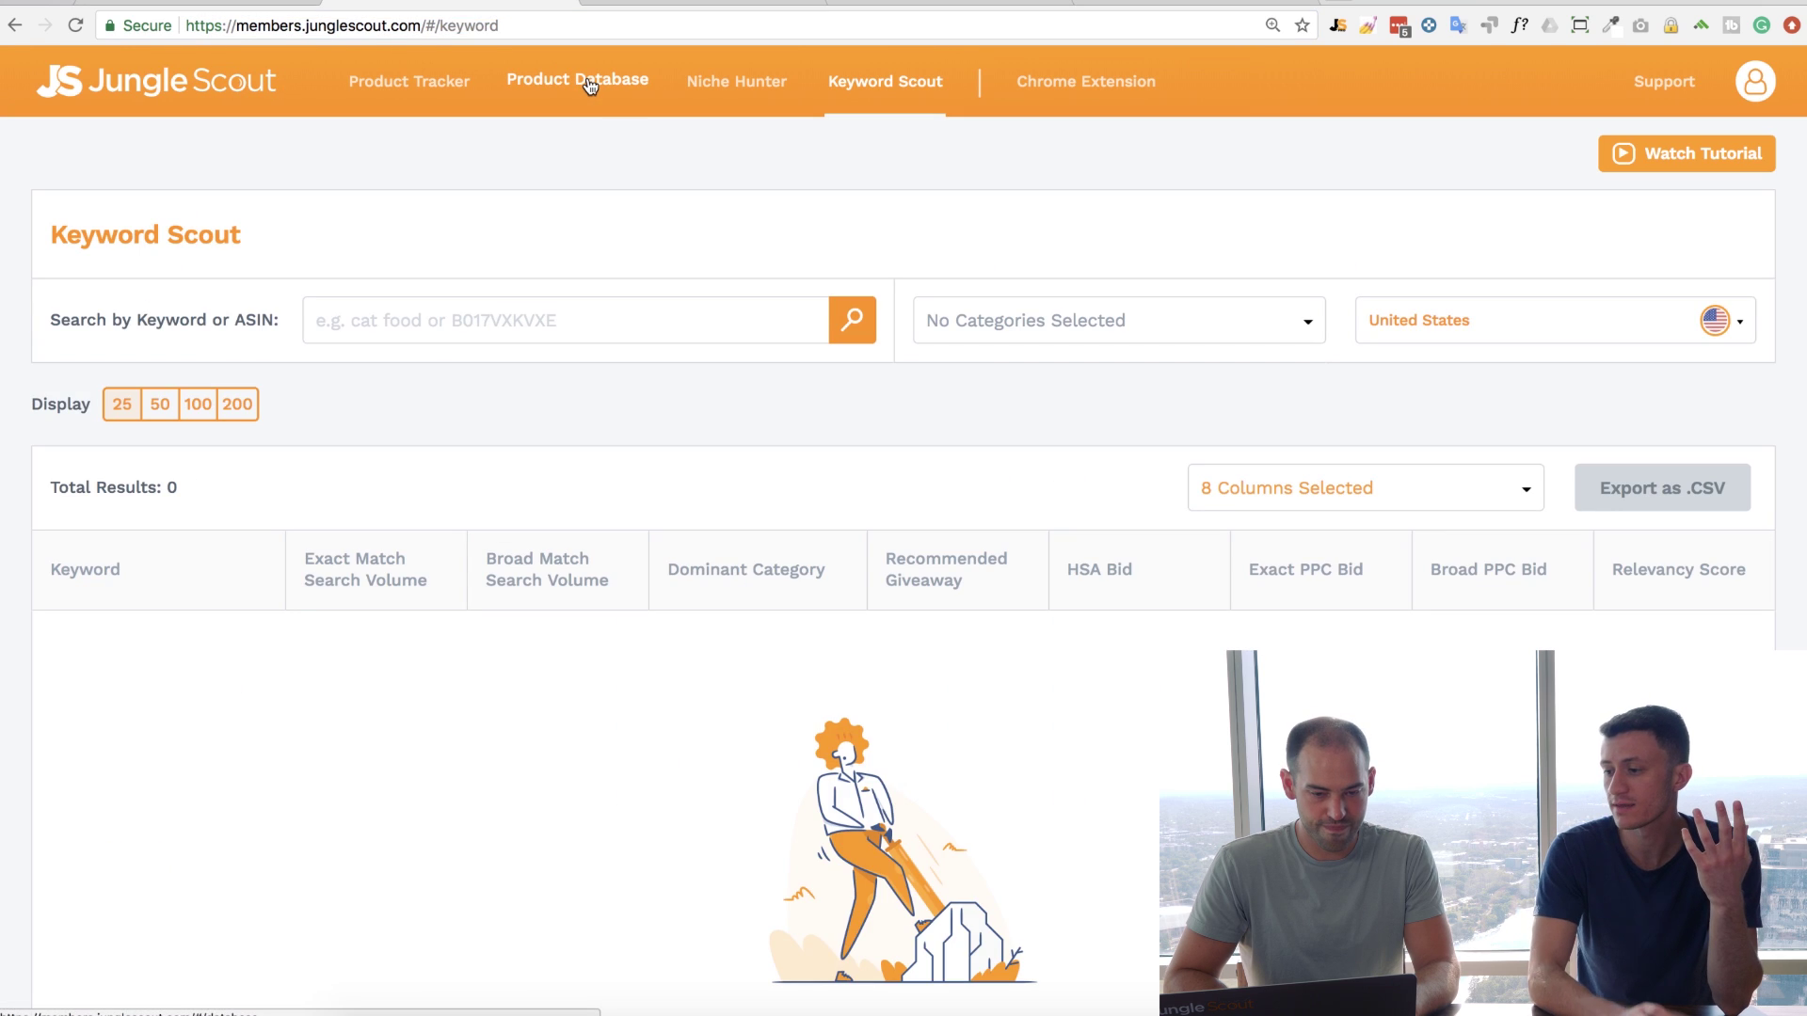
left_click(590, 86)
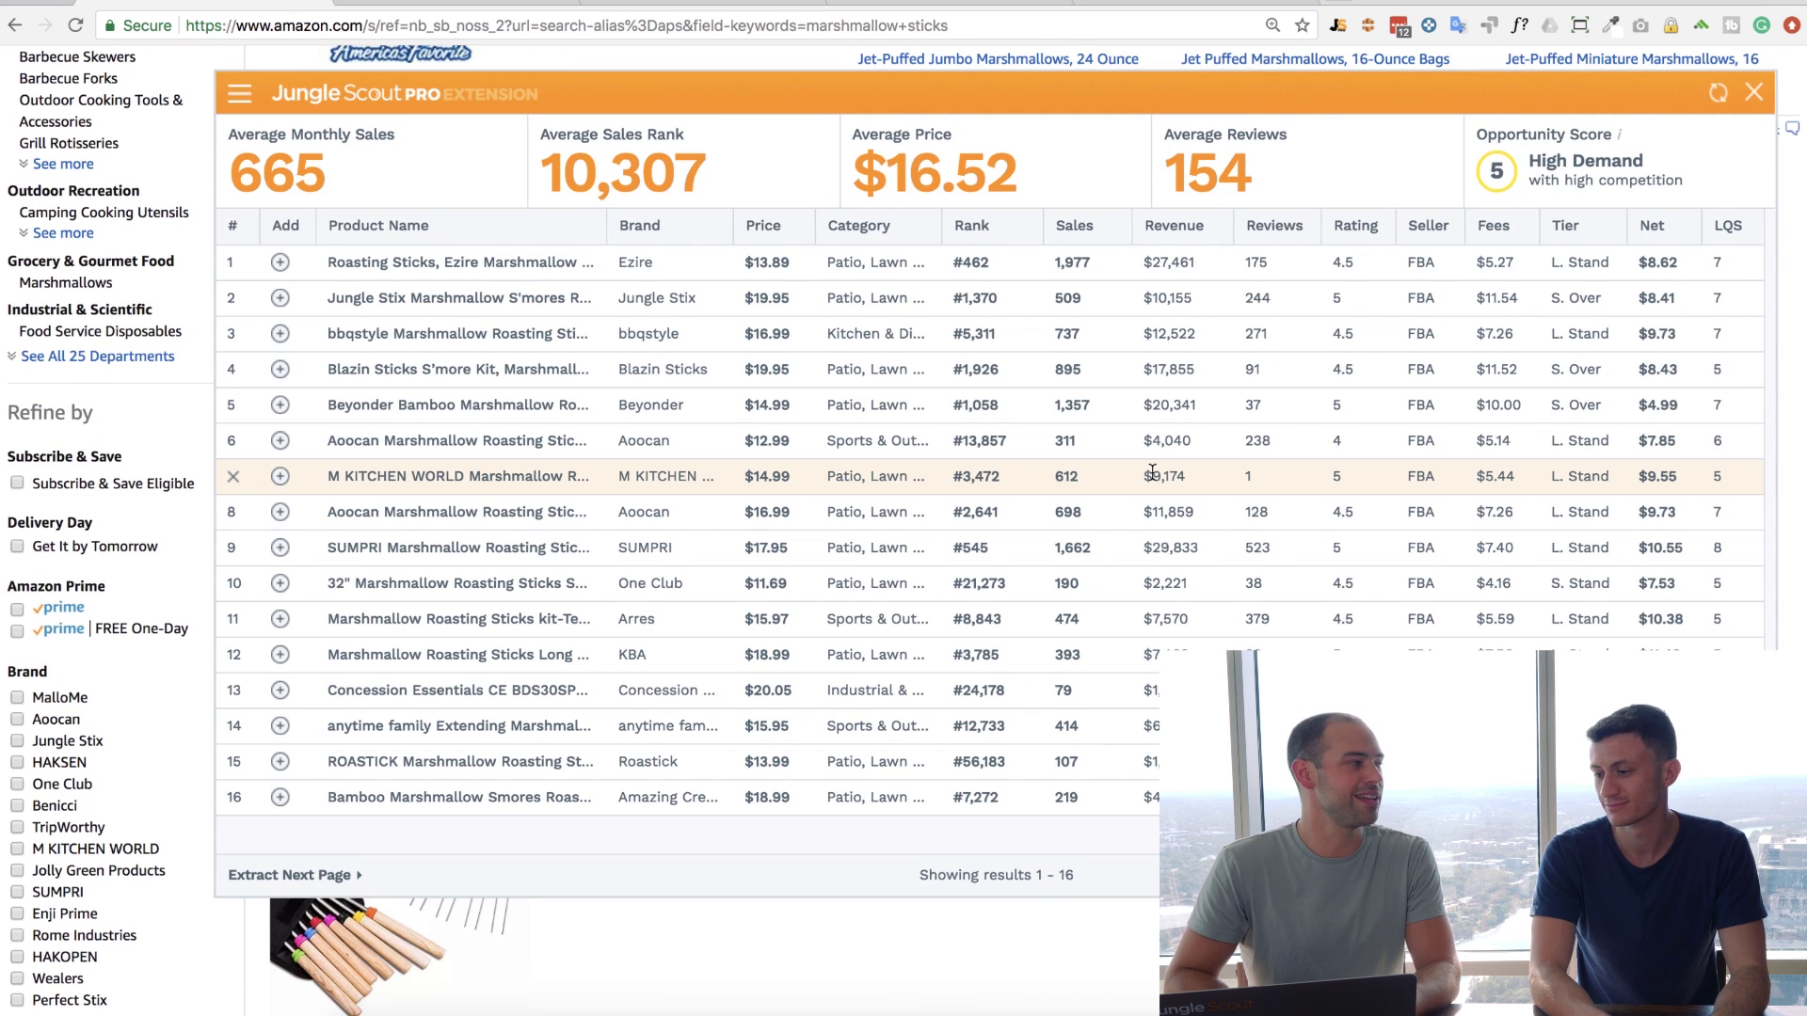
left_click(574, 6)
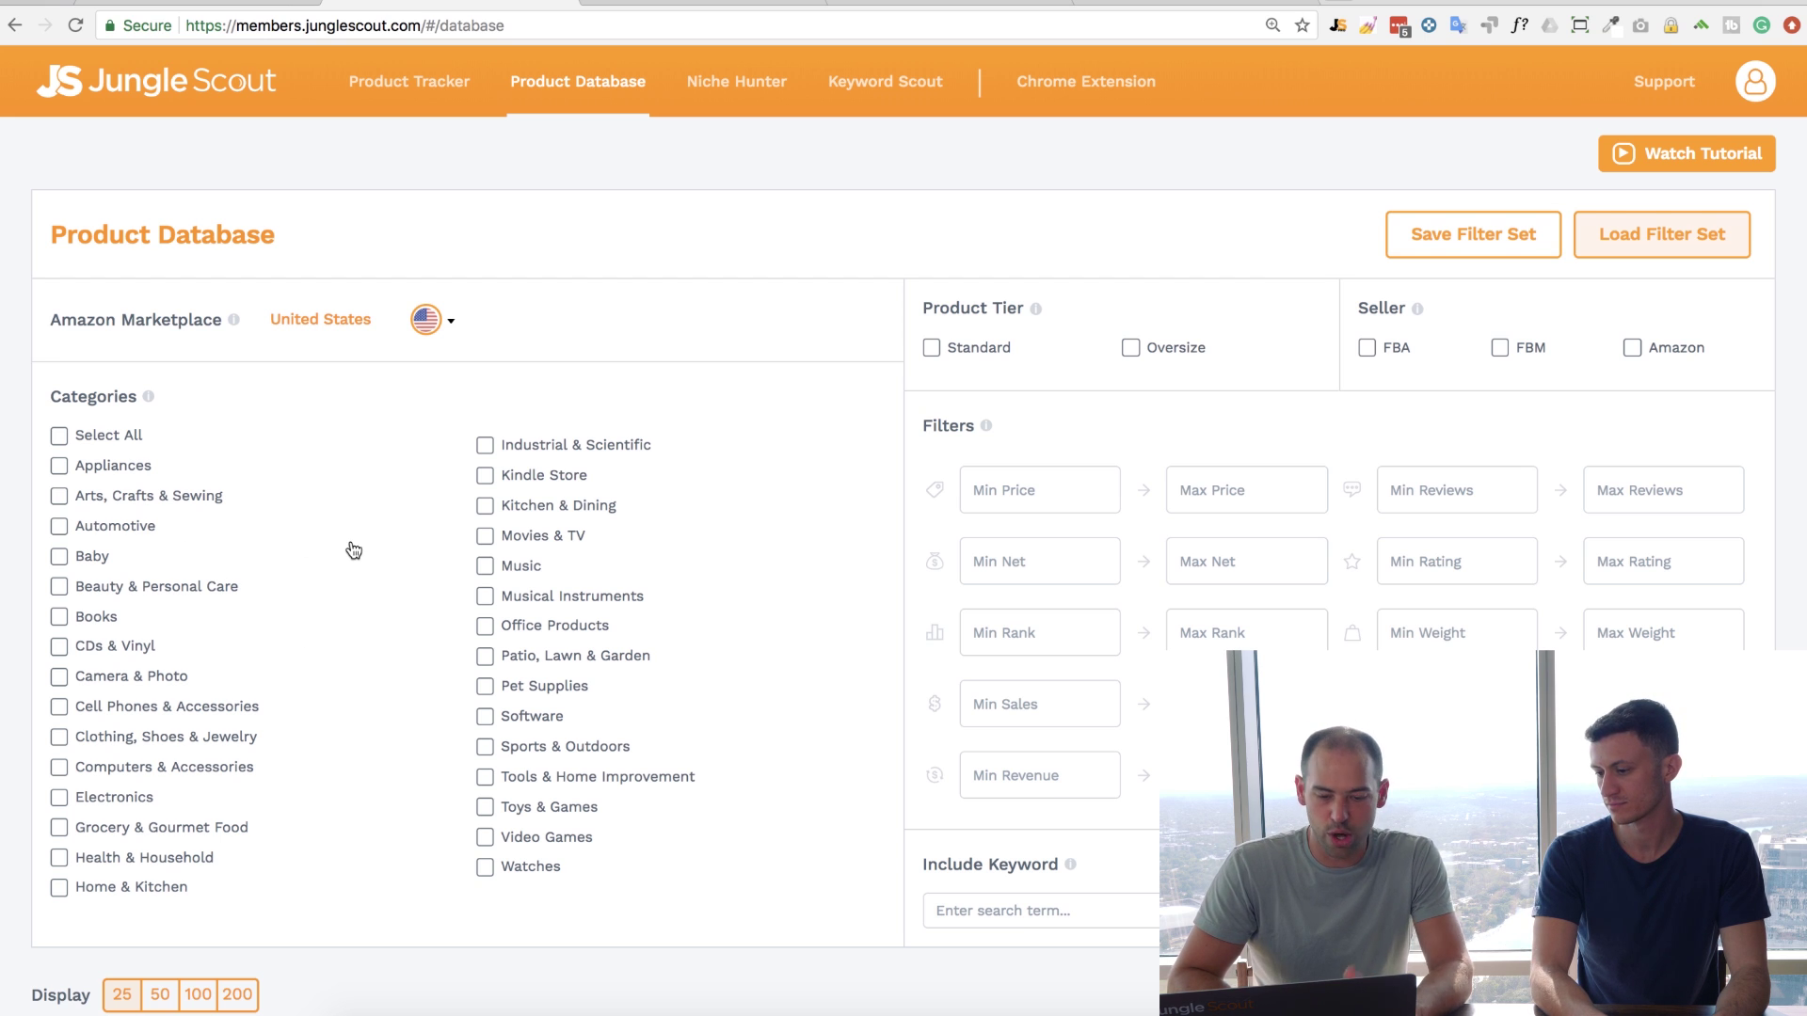
Select the categories Arts, Crafts & Sewing, Patio, Lawn & Garden, and Sports & Outdoors for the product search
scroll(355, 552, "down", 1)
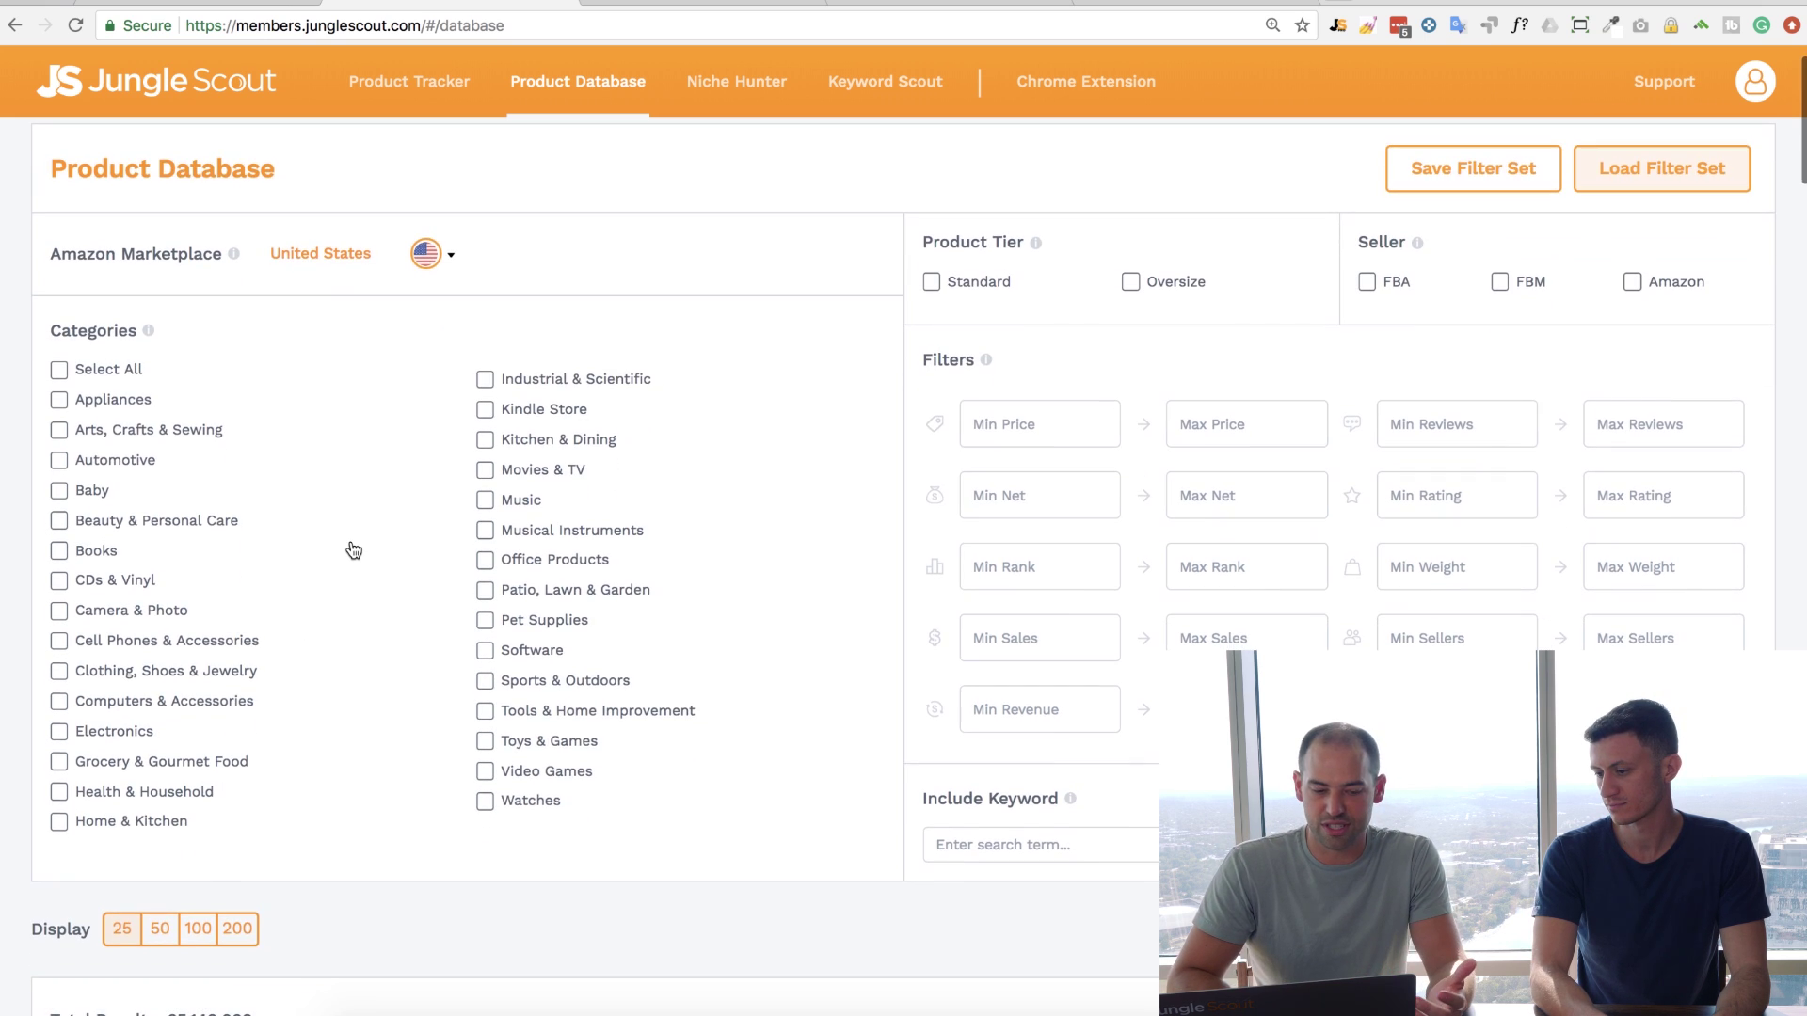
left_click(183, 438)
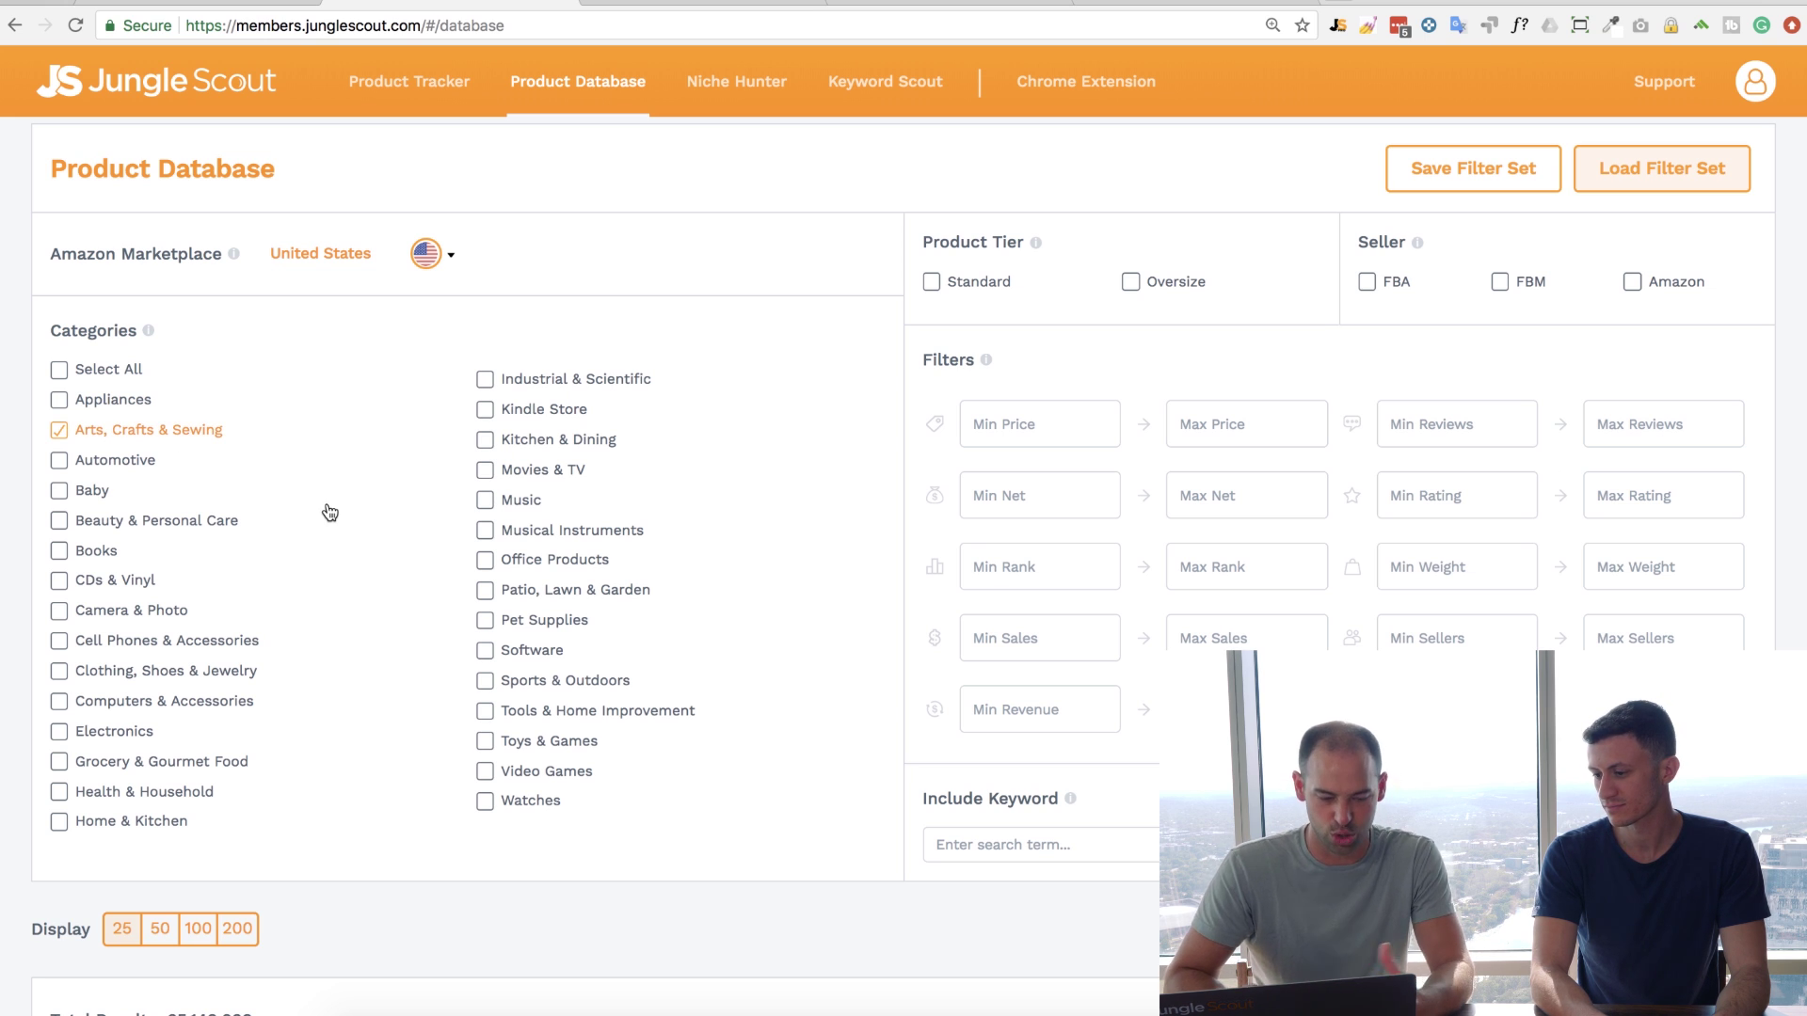
left_click(557, 592)
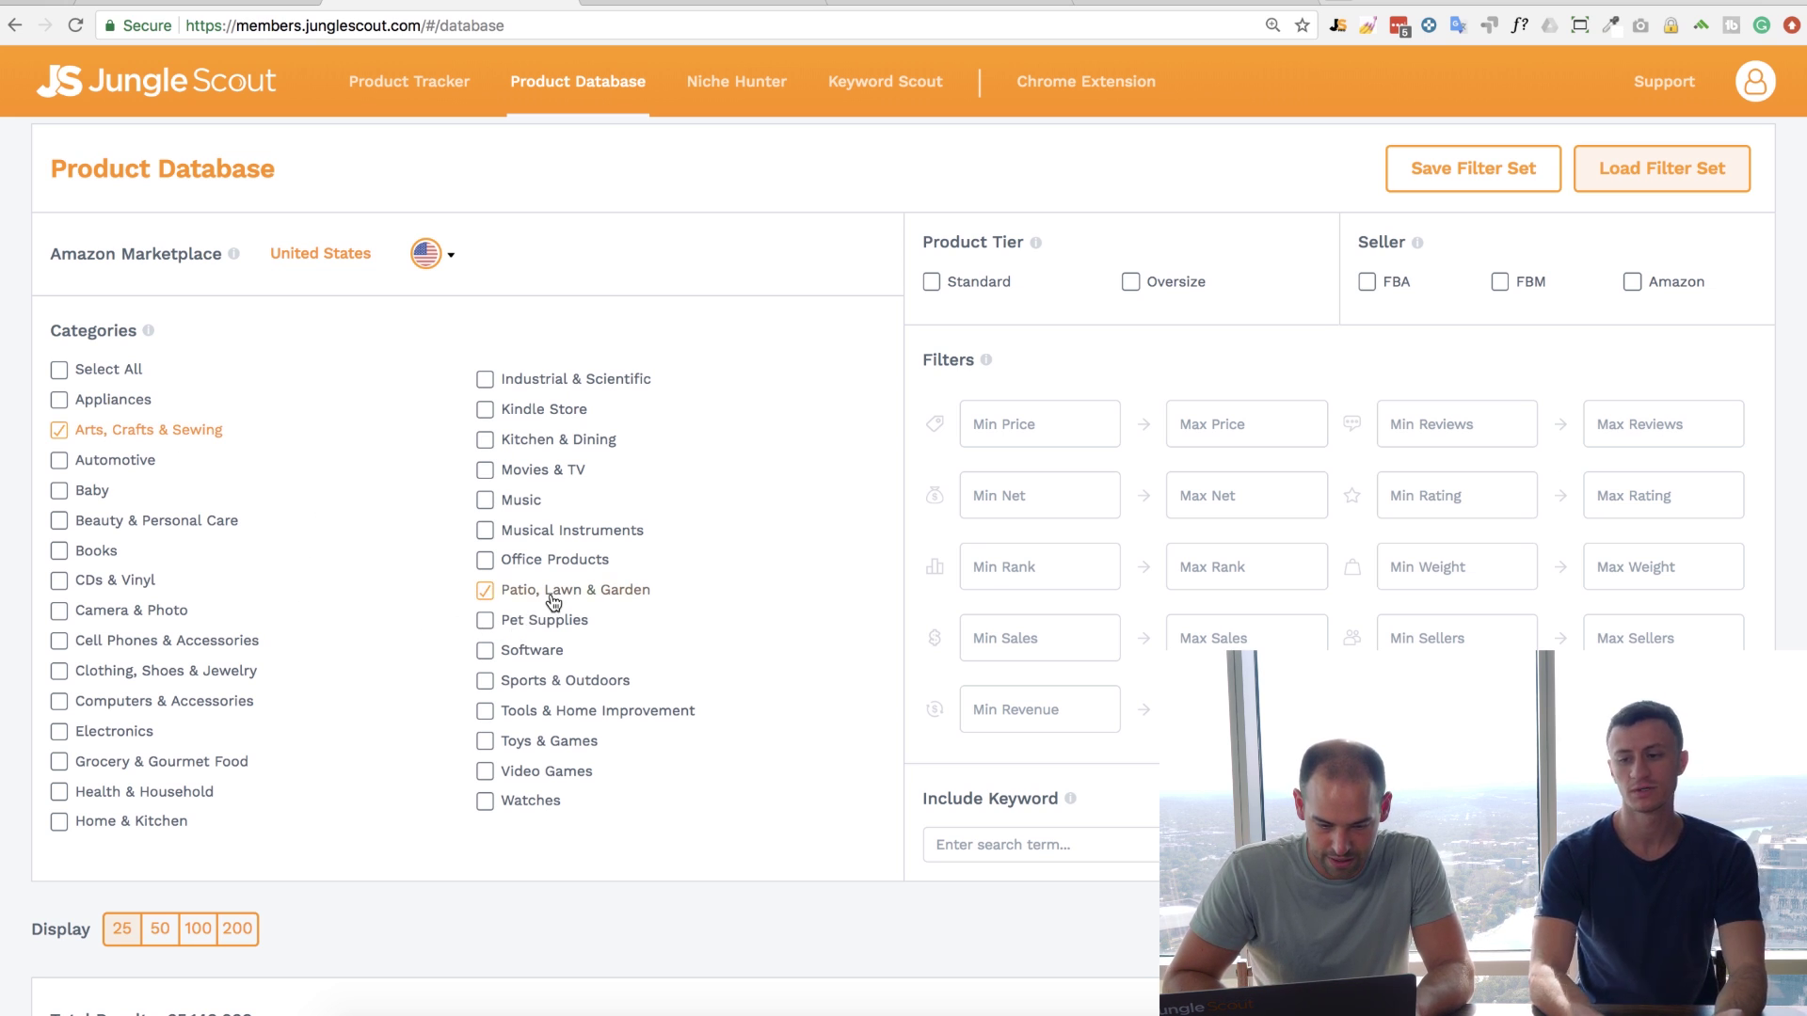
left_click(593, 682)
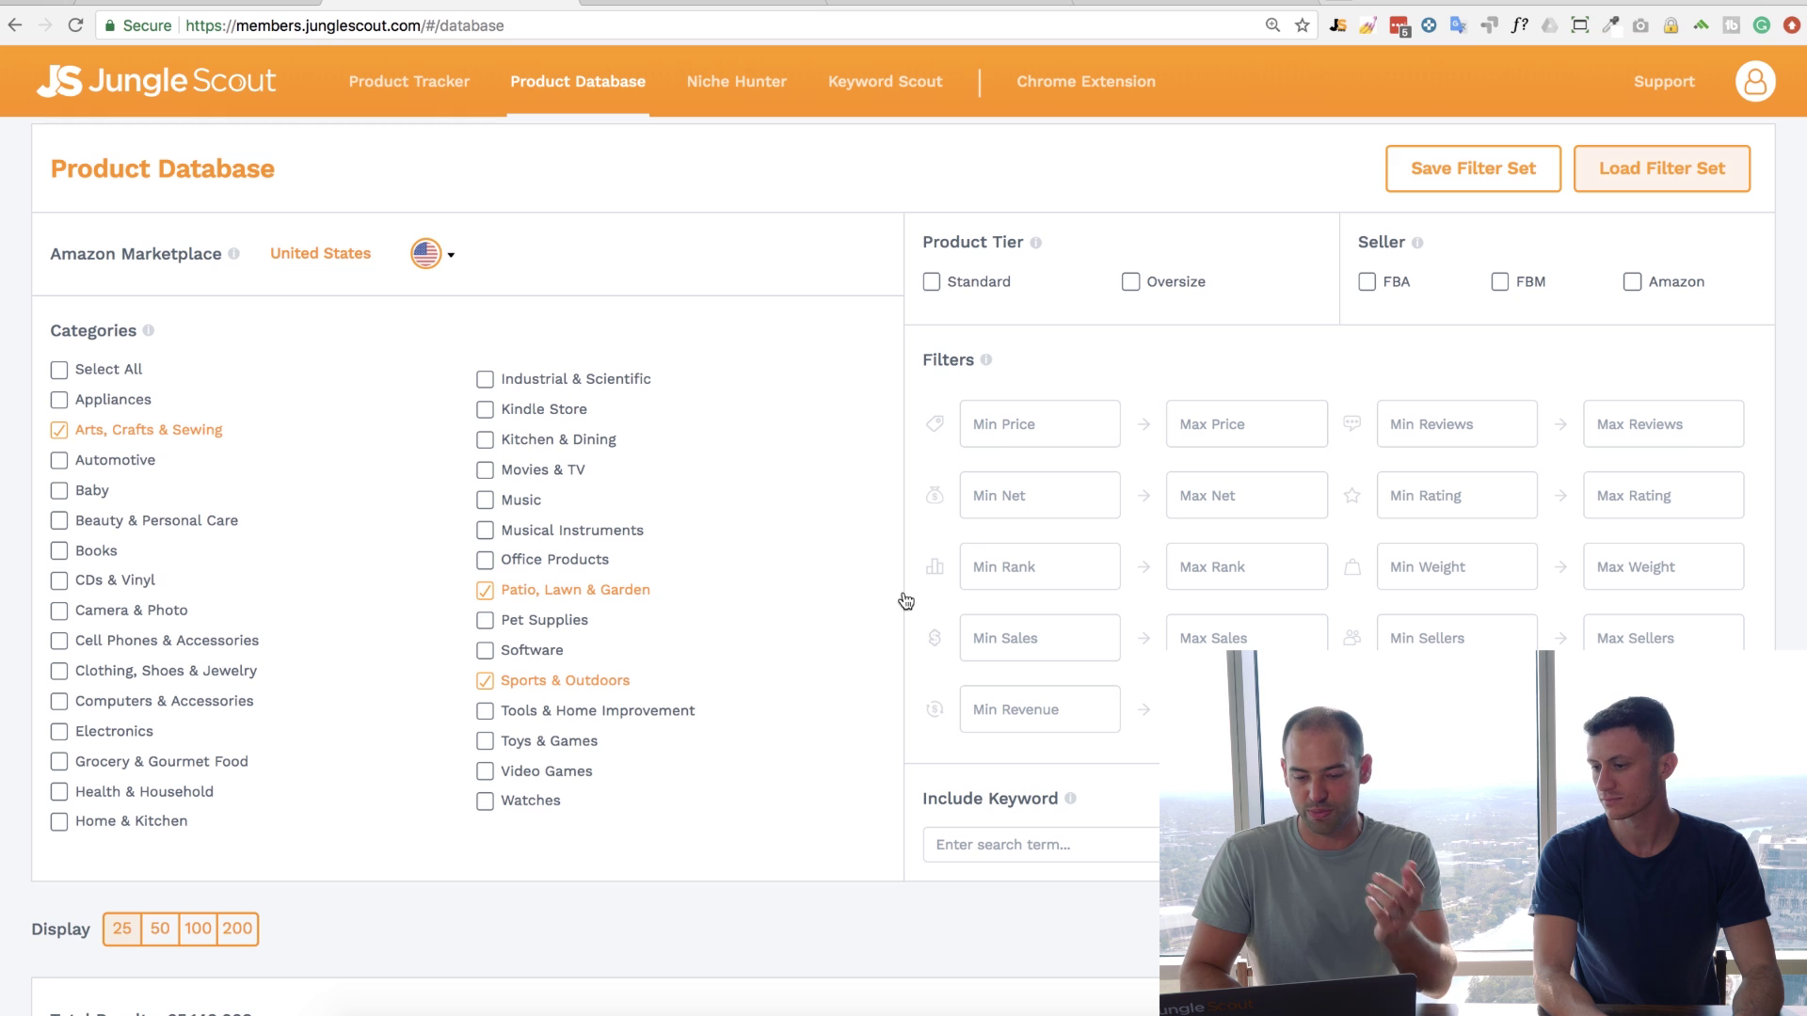
Set the maximum rating to 3.7 and the minimum sales to 500, and run the product search
scroll(1348, 644, "down", 2)
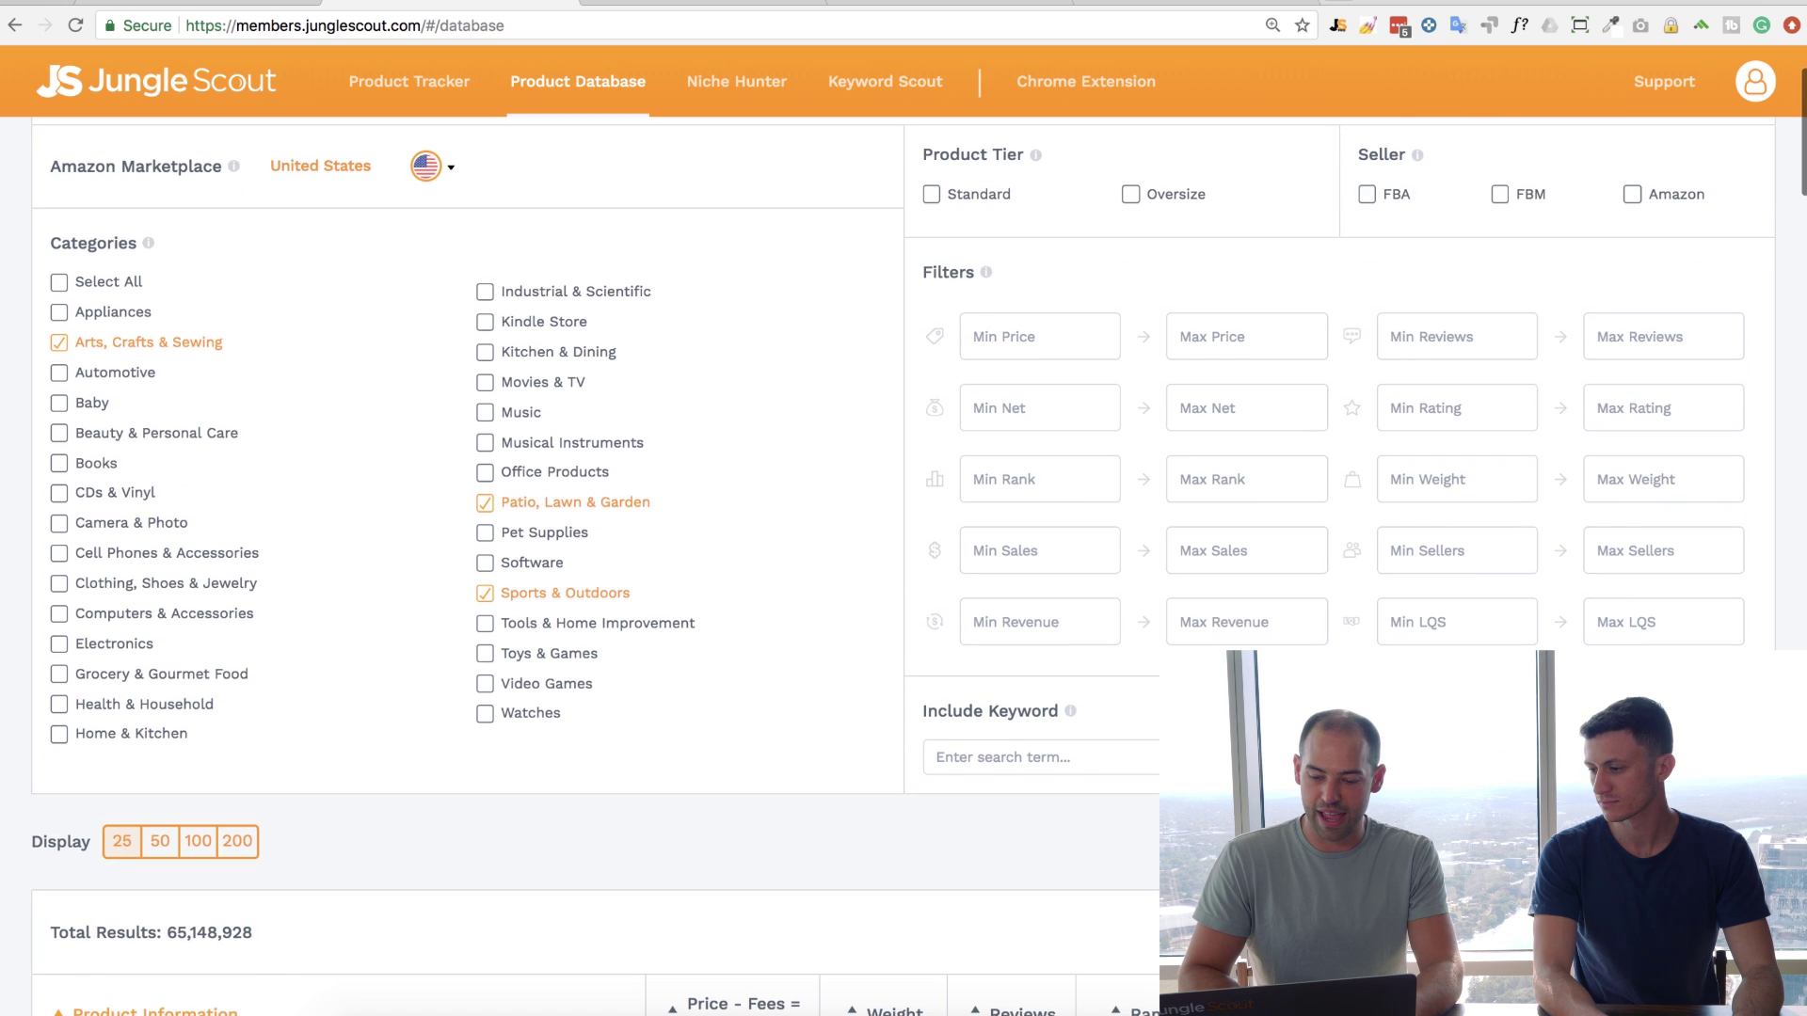
scroll(1347, 643, "up", 1)
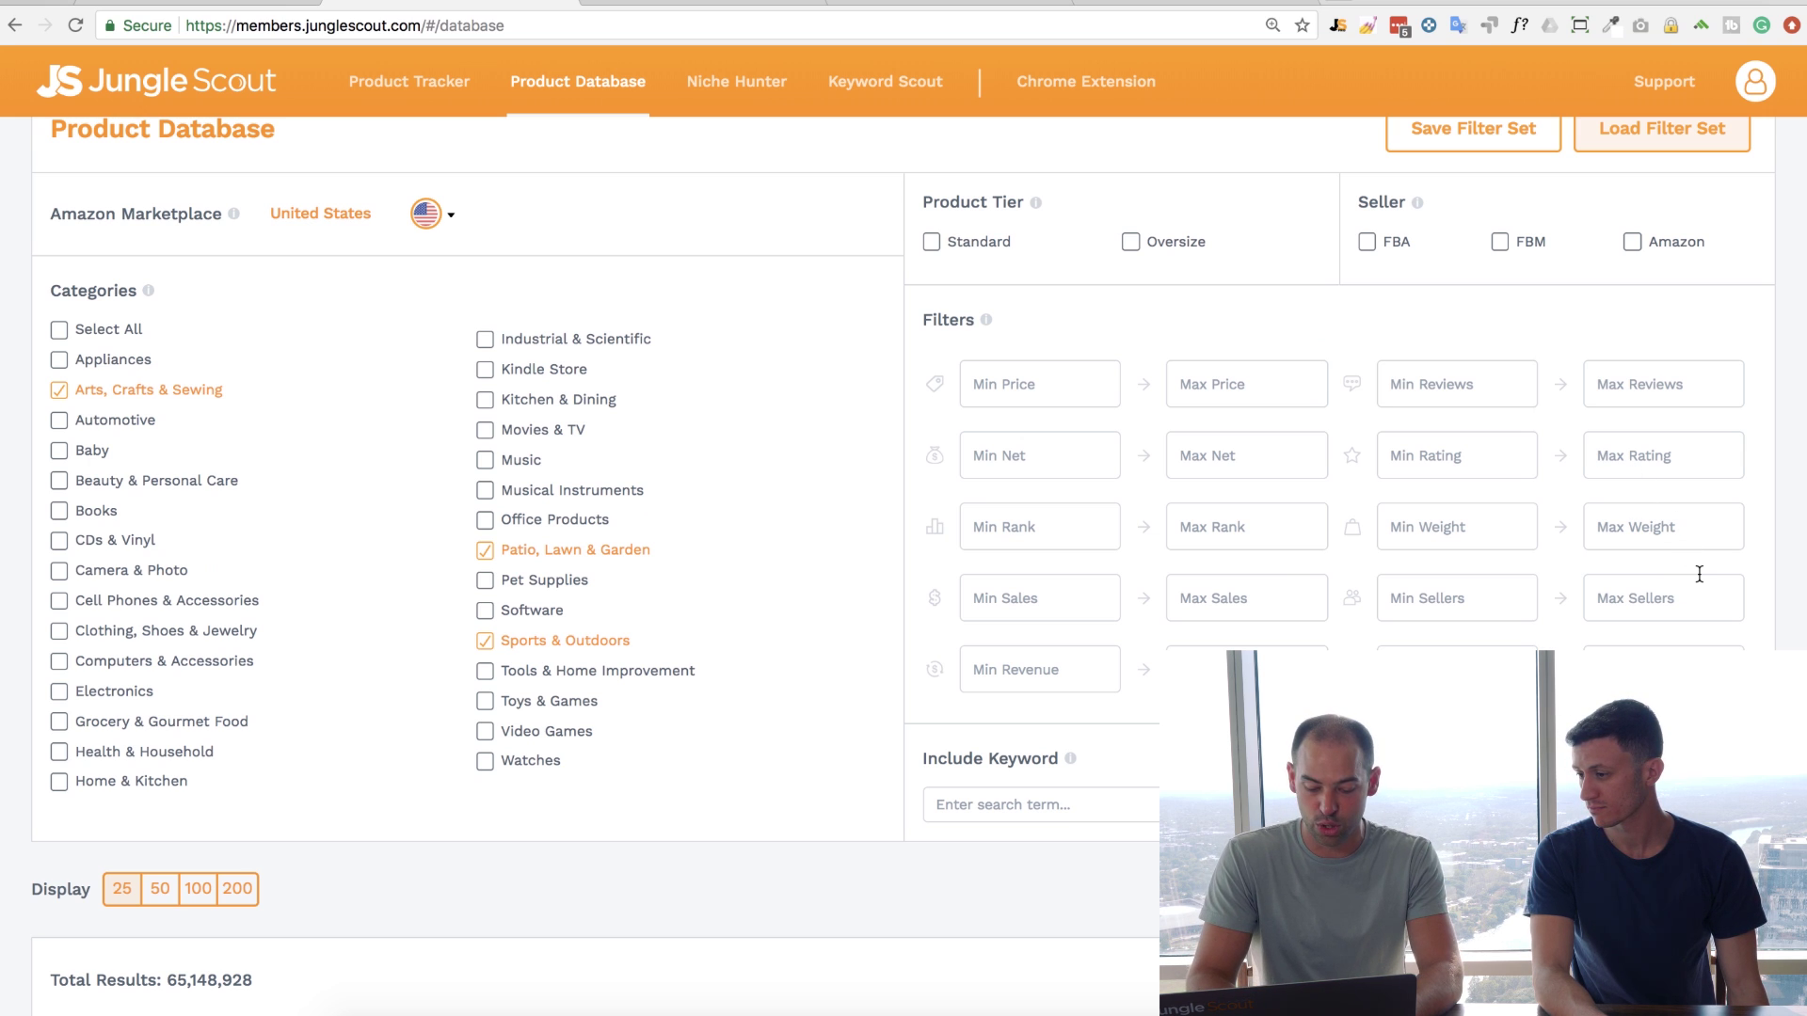
type("3.7")
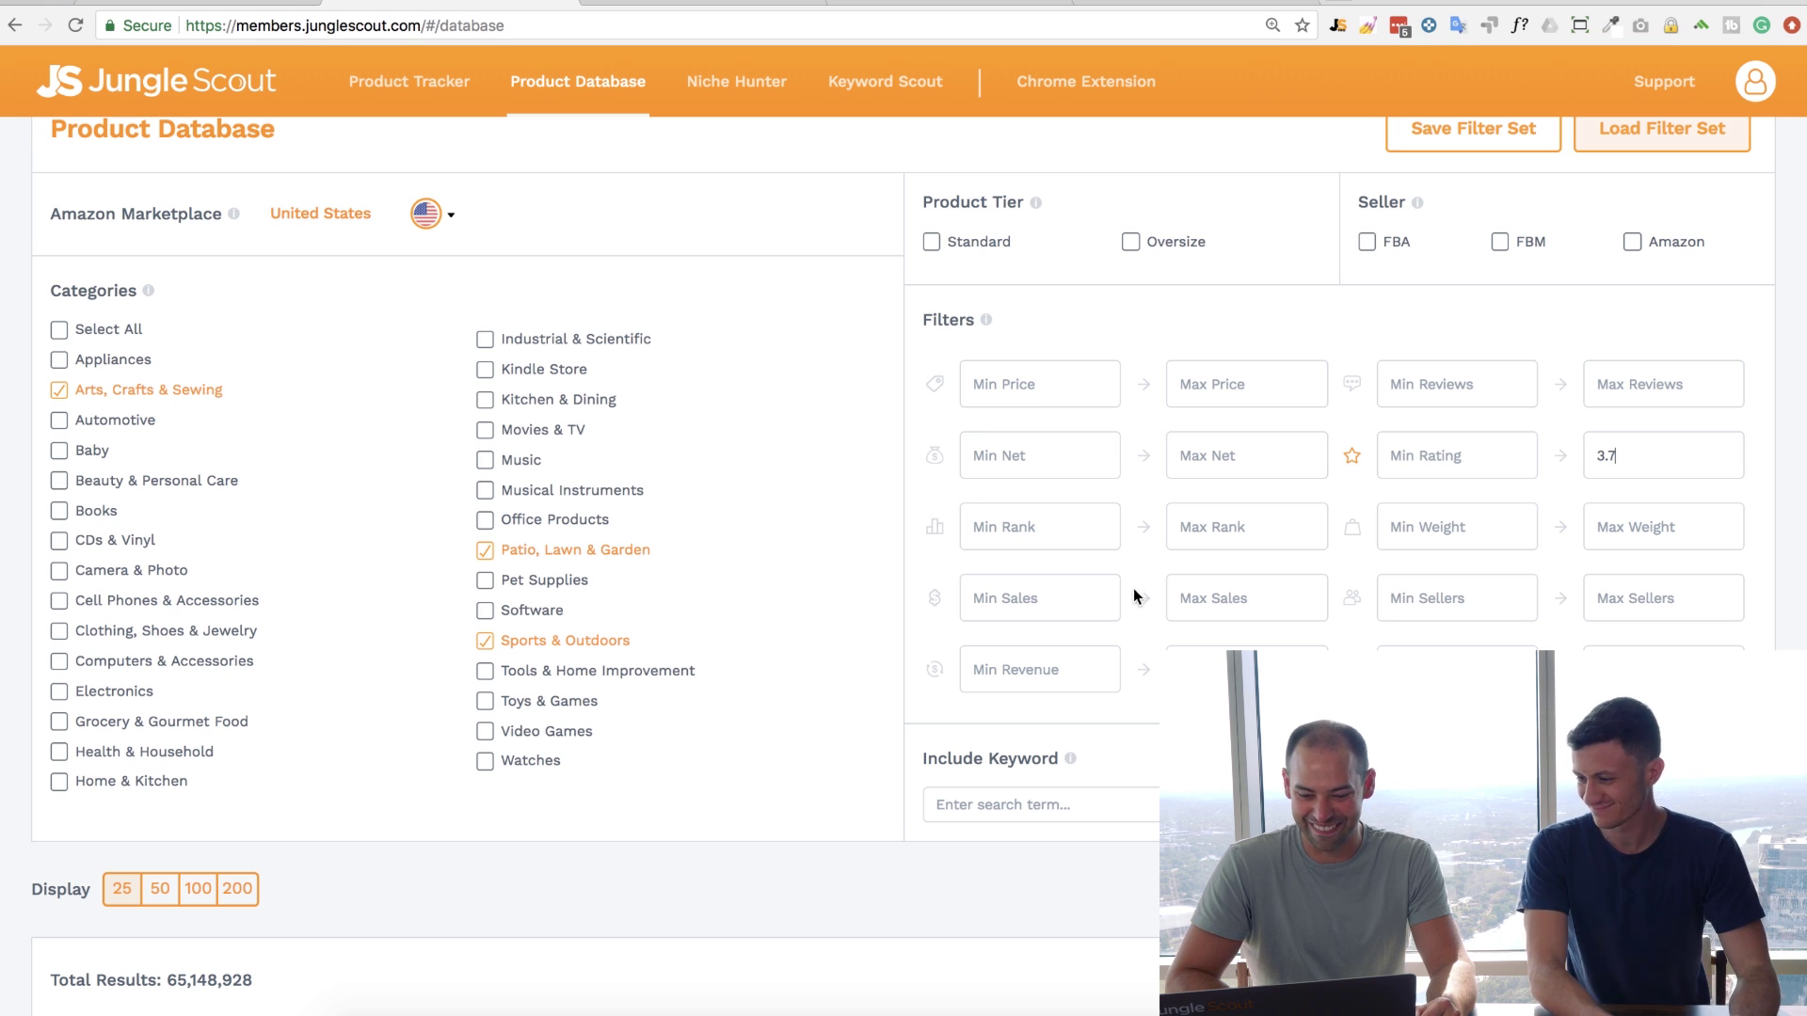
left_click(1045, 607)
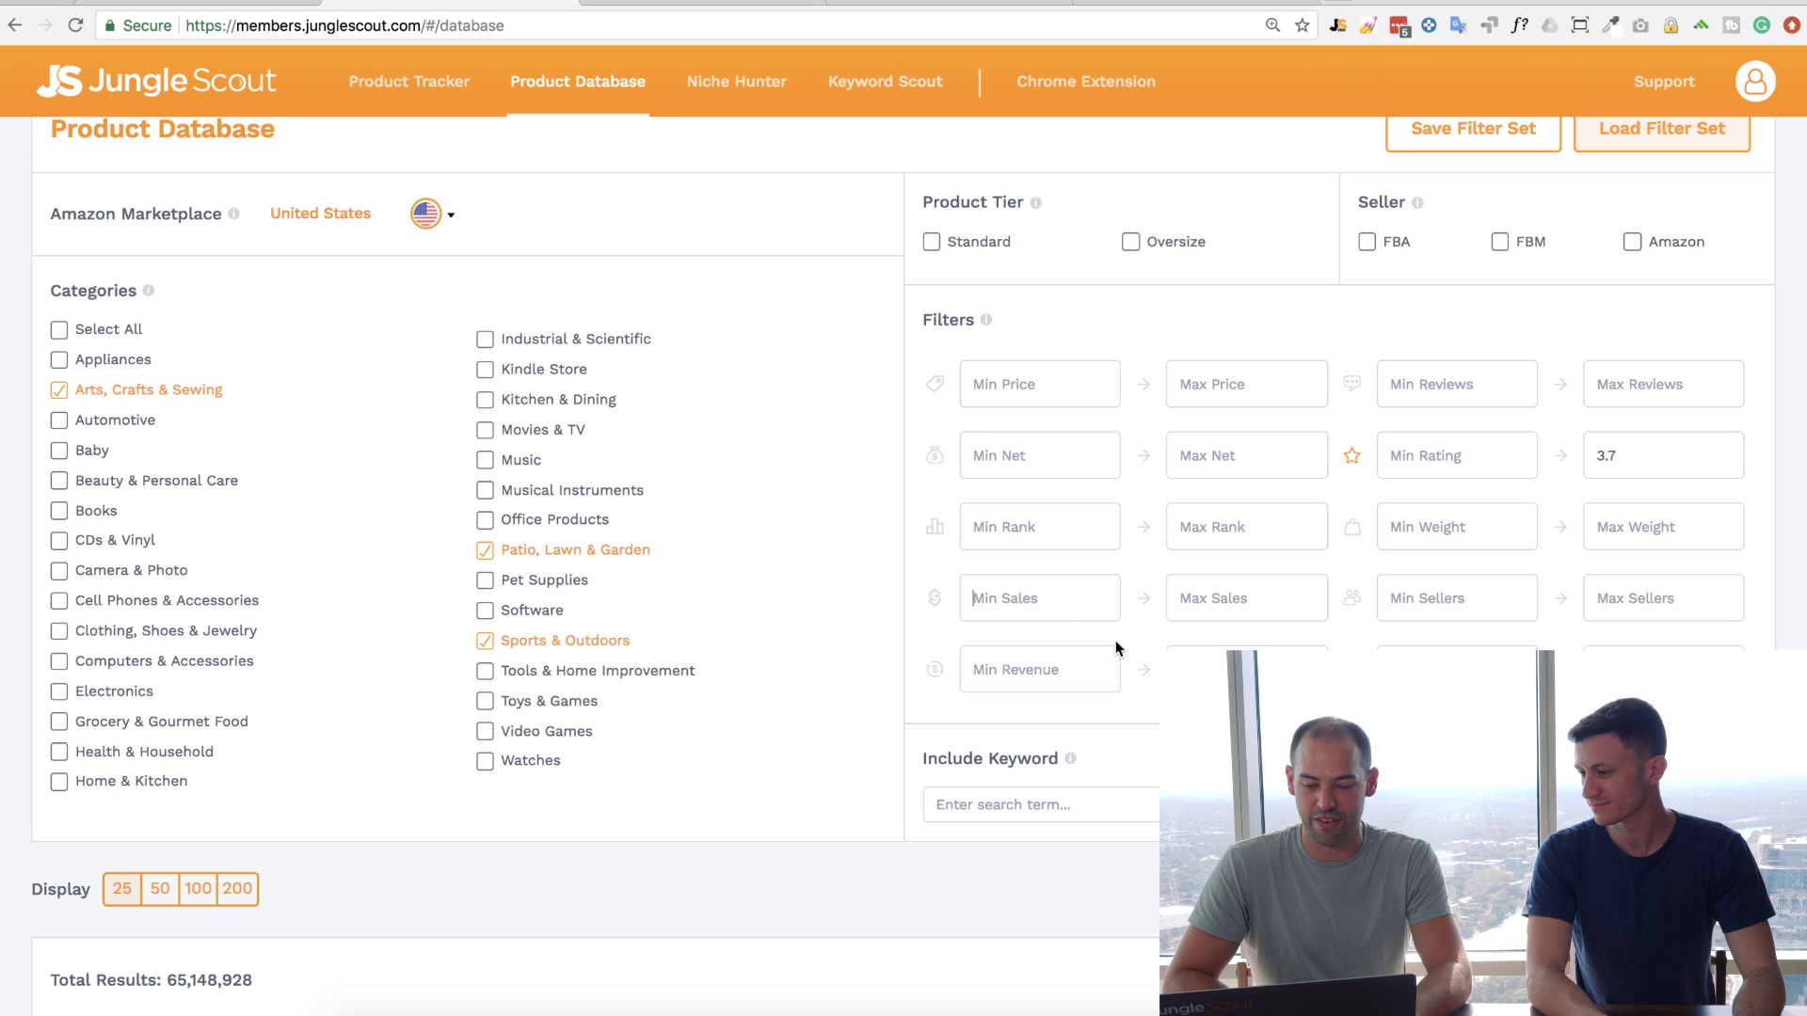
type("500")
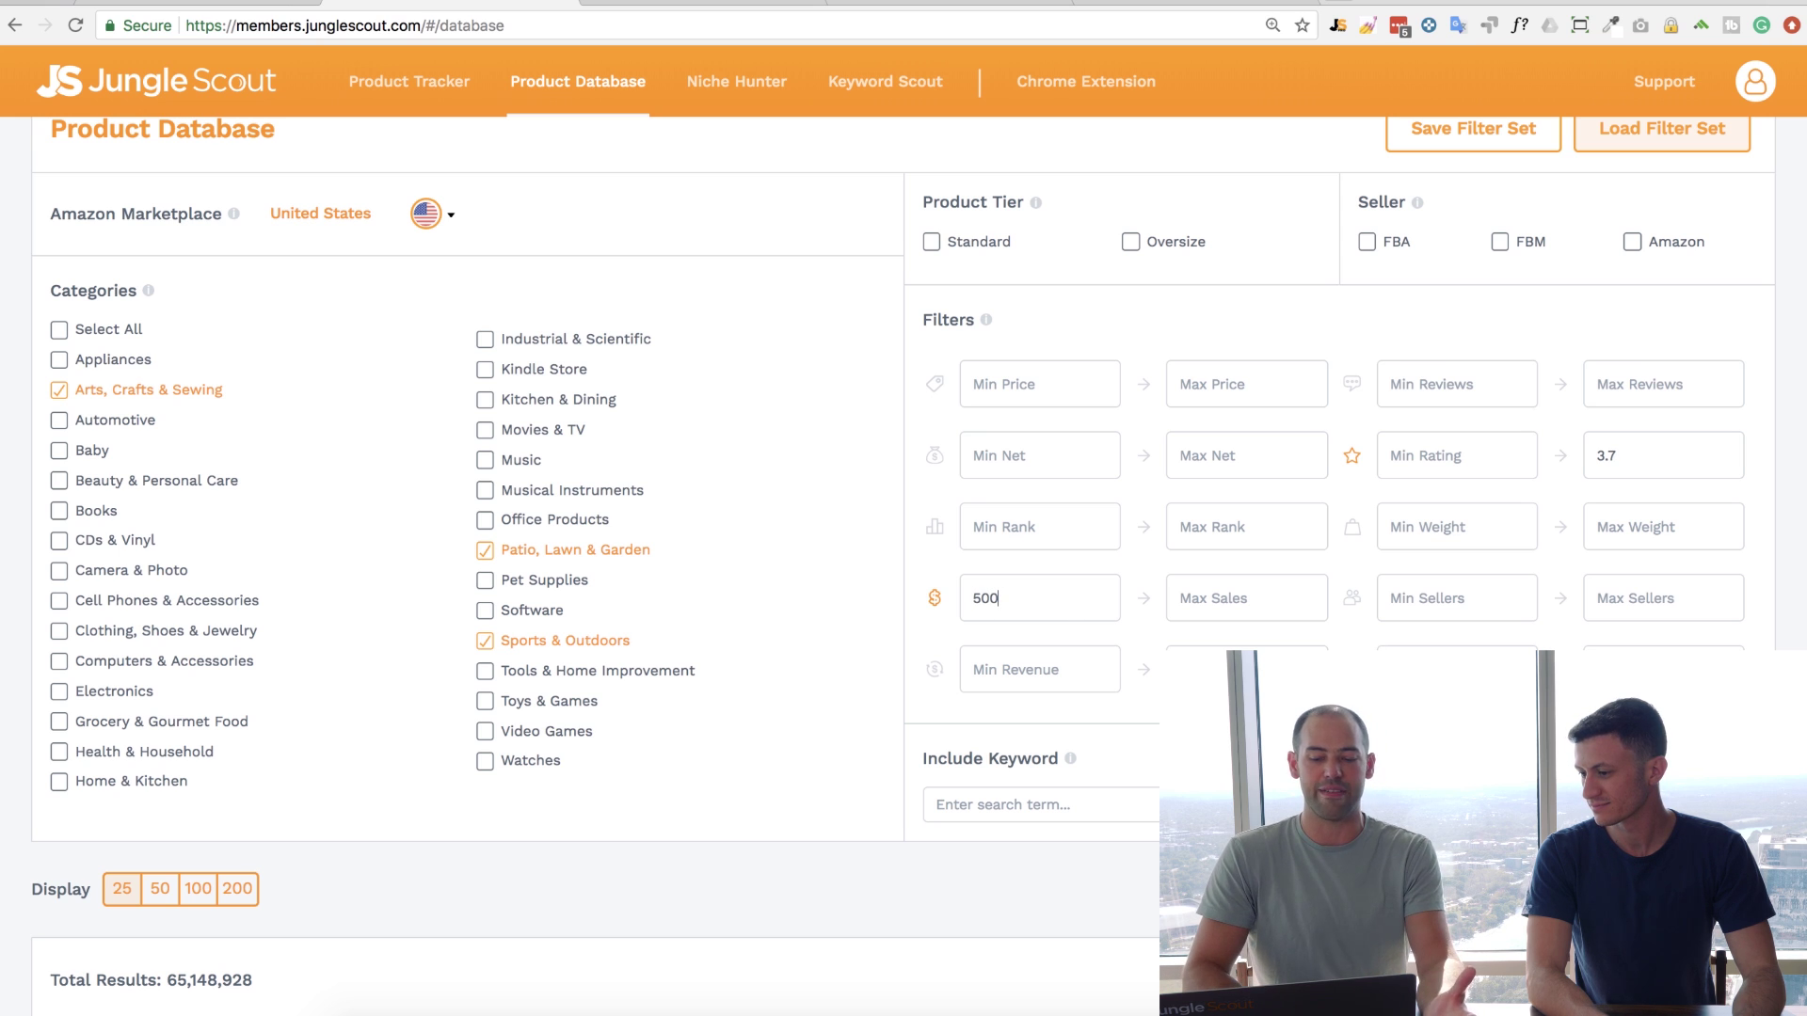
key("Return")
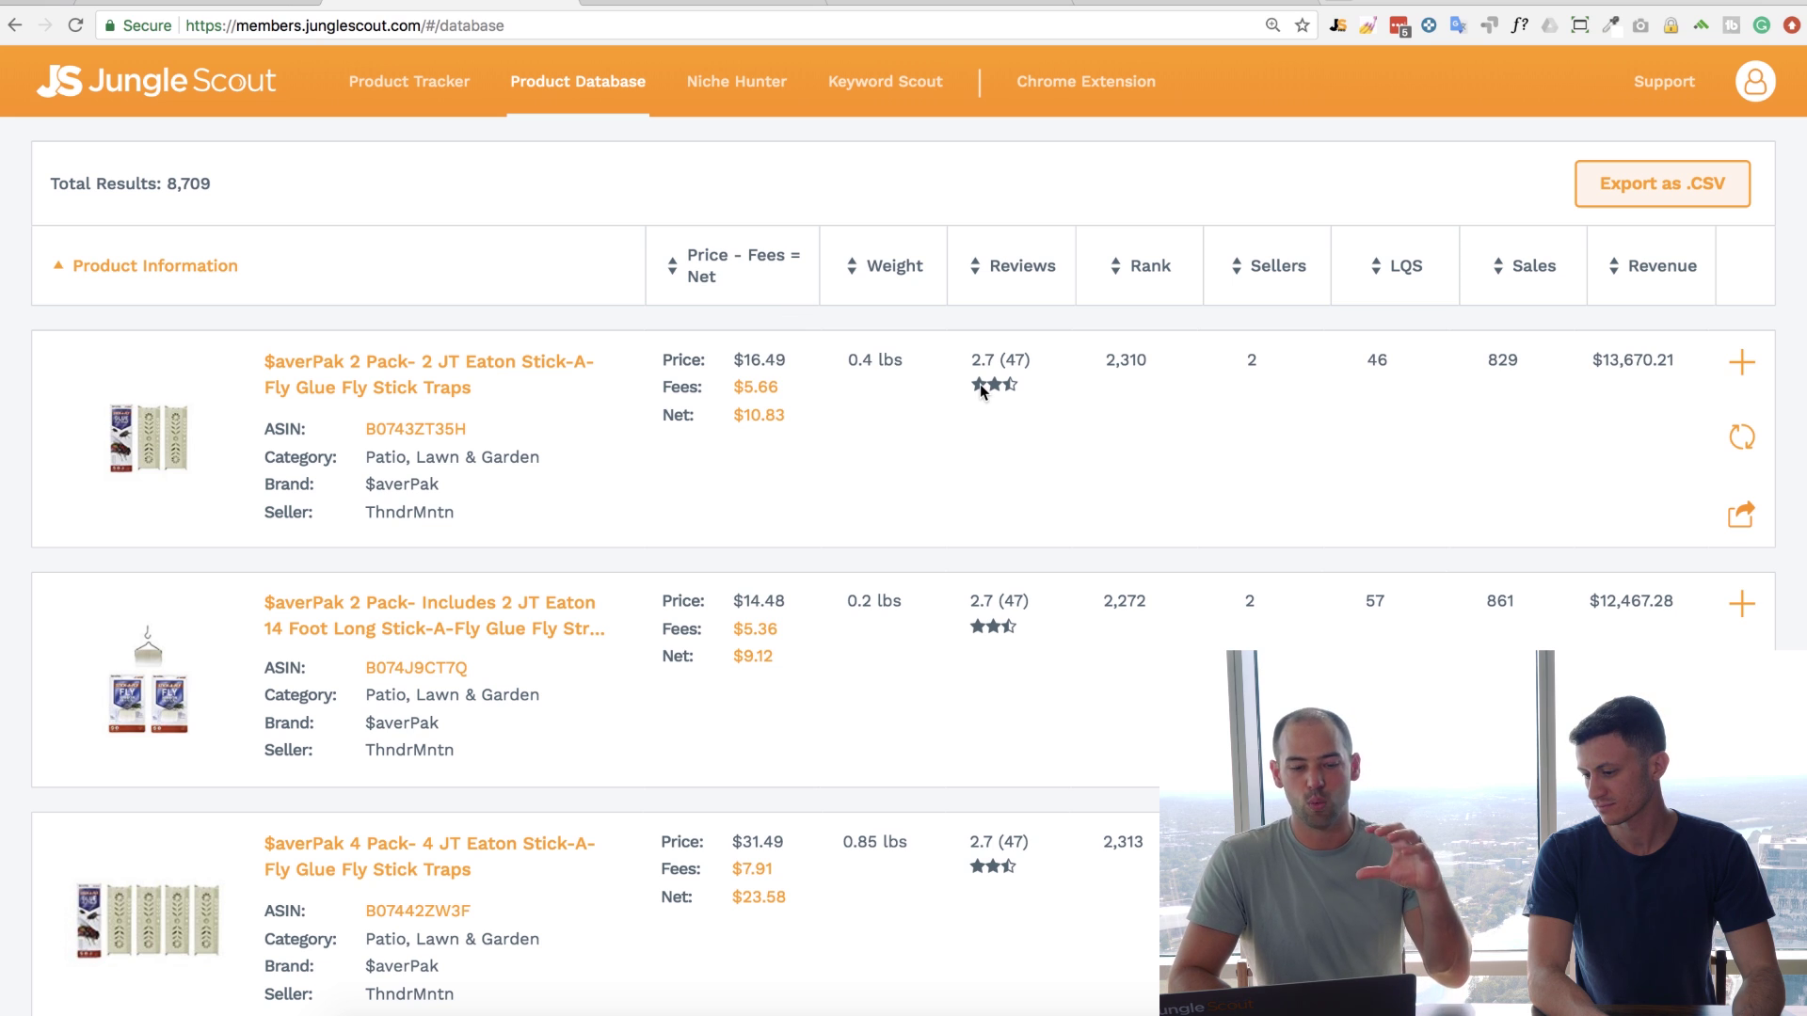
Examine the found products' ratings, sales and revenue against the chosen filters
scroll(980, 384, "up", 2)
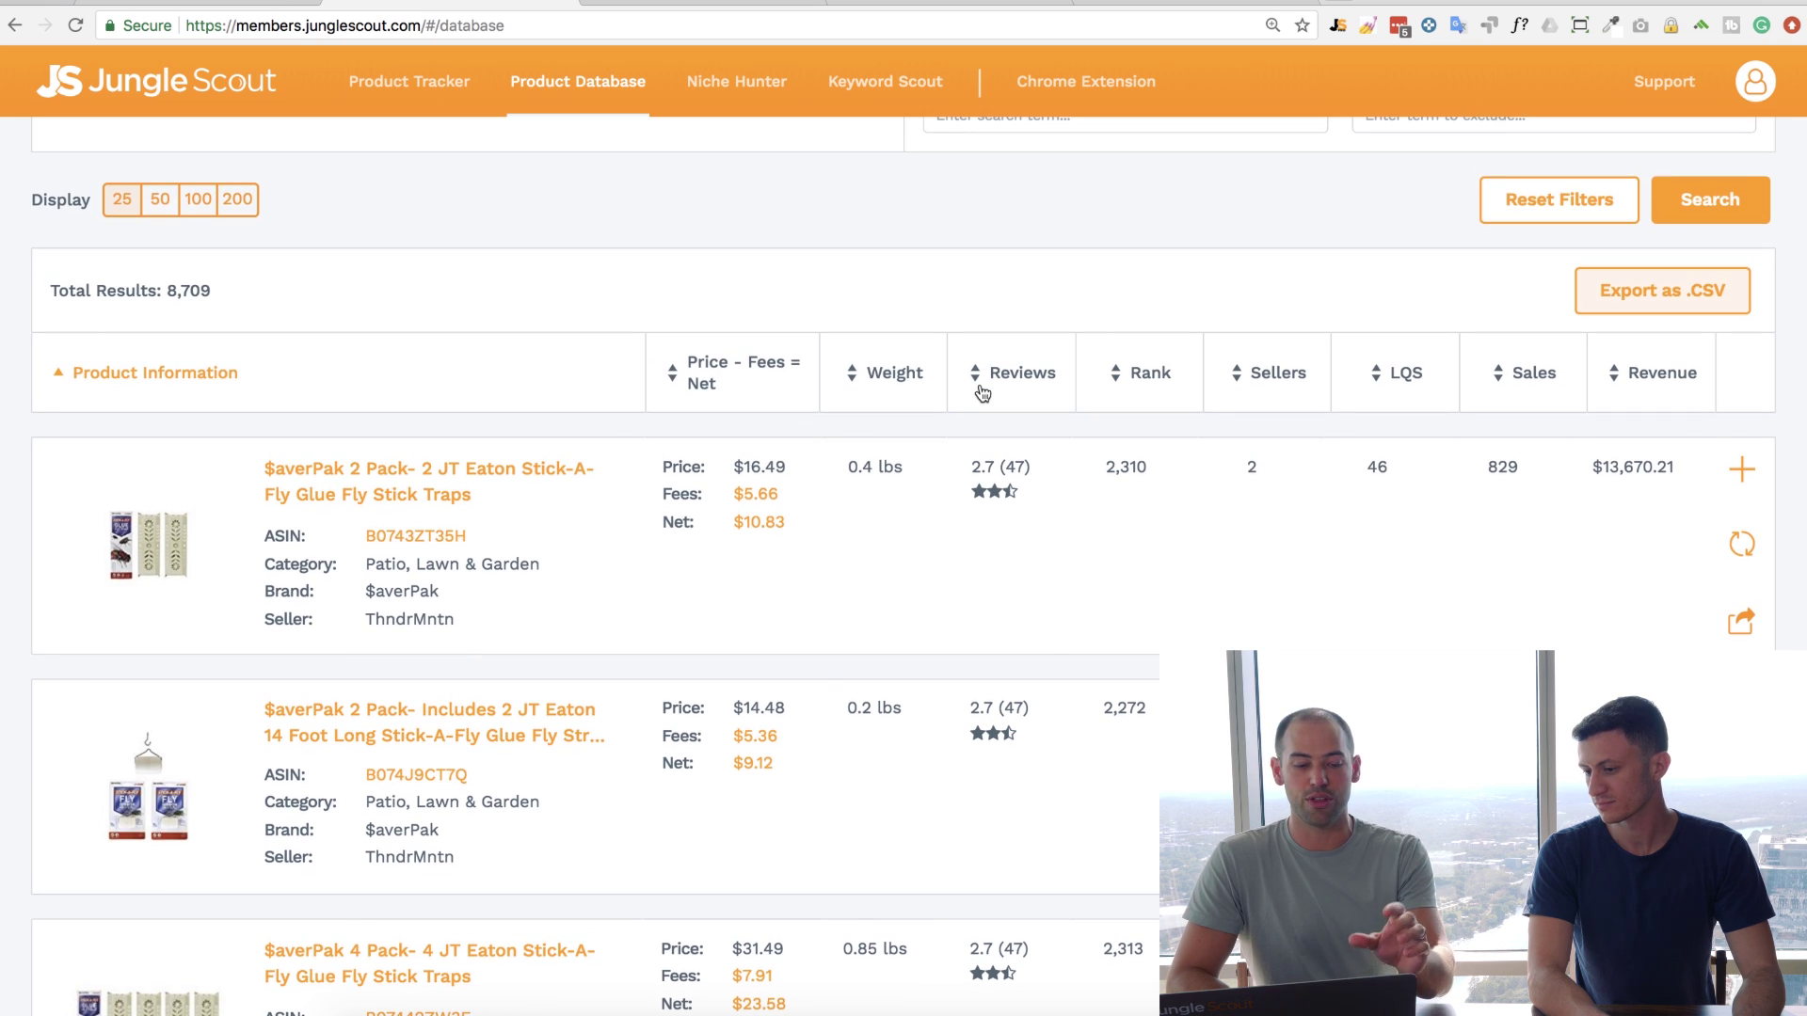
scroll(982, 391, "up", 3)
scroll(981, 392, "up", 8)
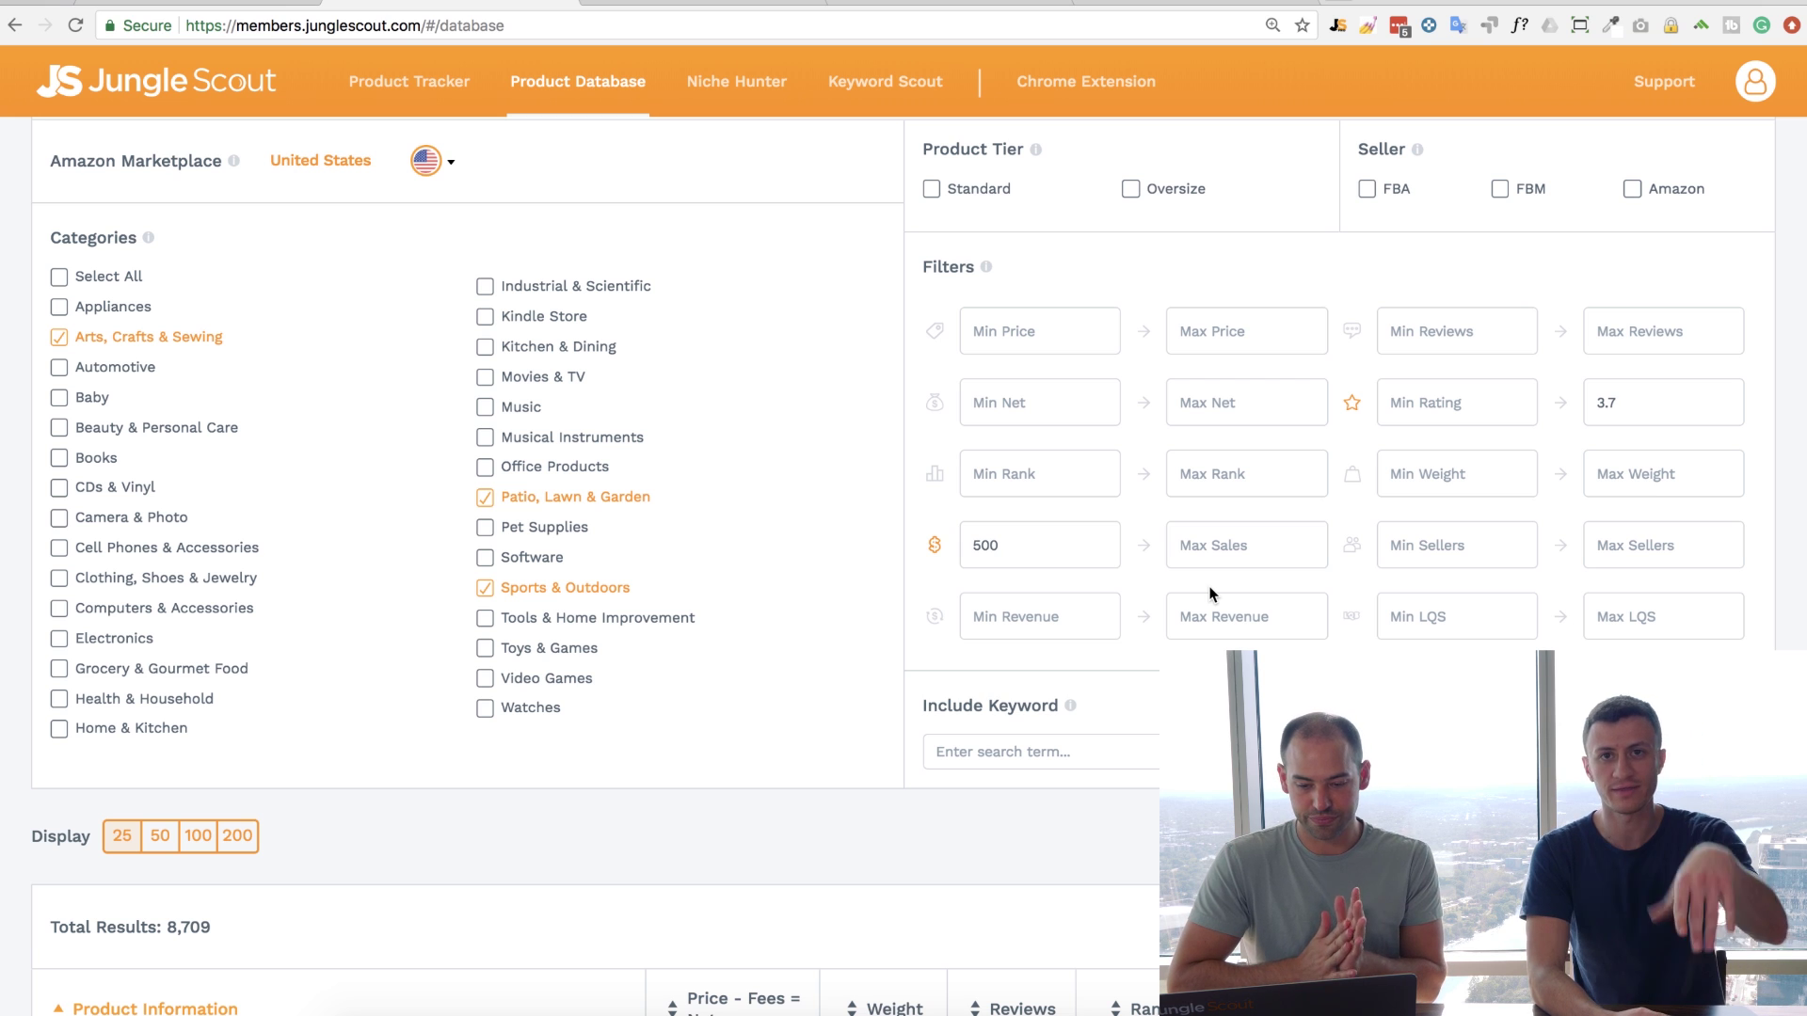
scroll(1210, 594, "down", 5)
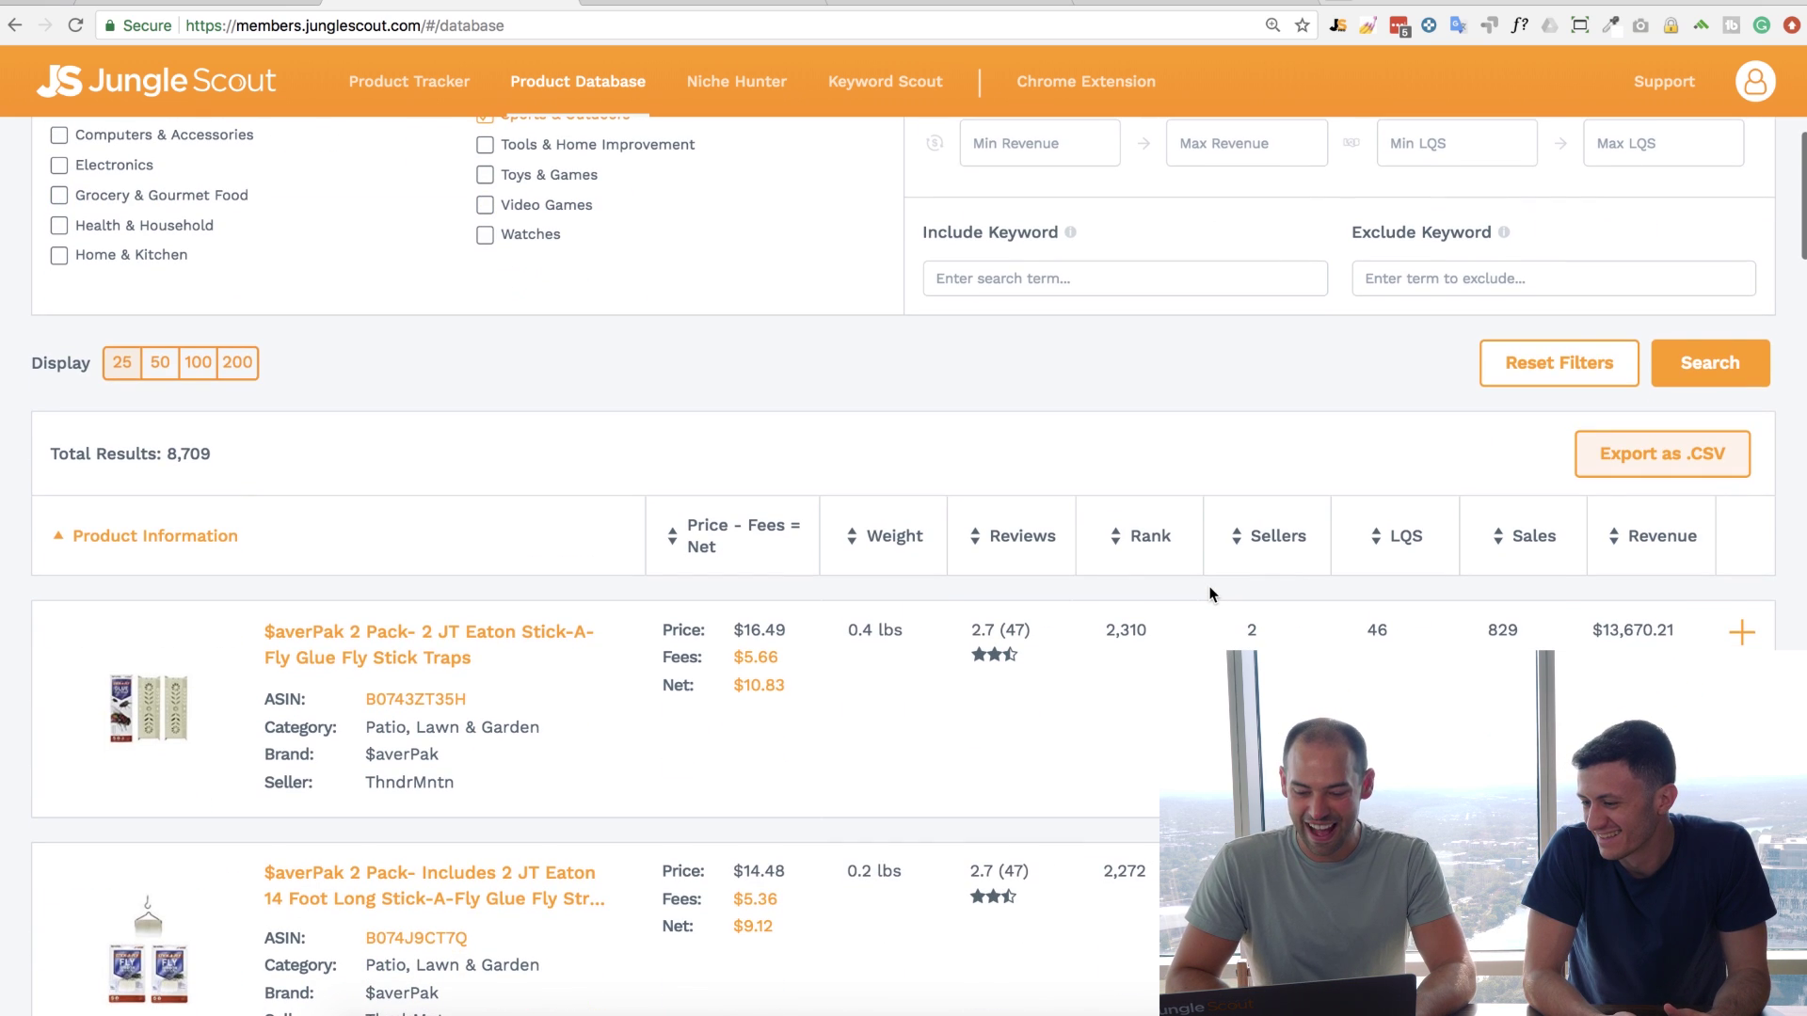
scroll(1211, 594, "down", 2)
scroll(1211, 593, "up", 1)
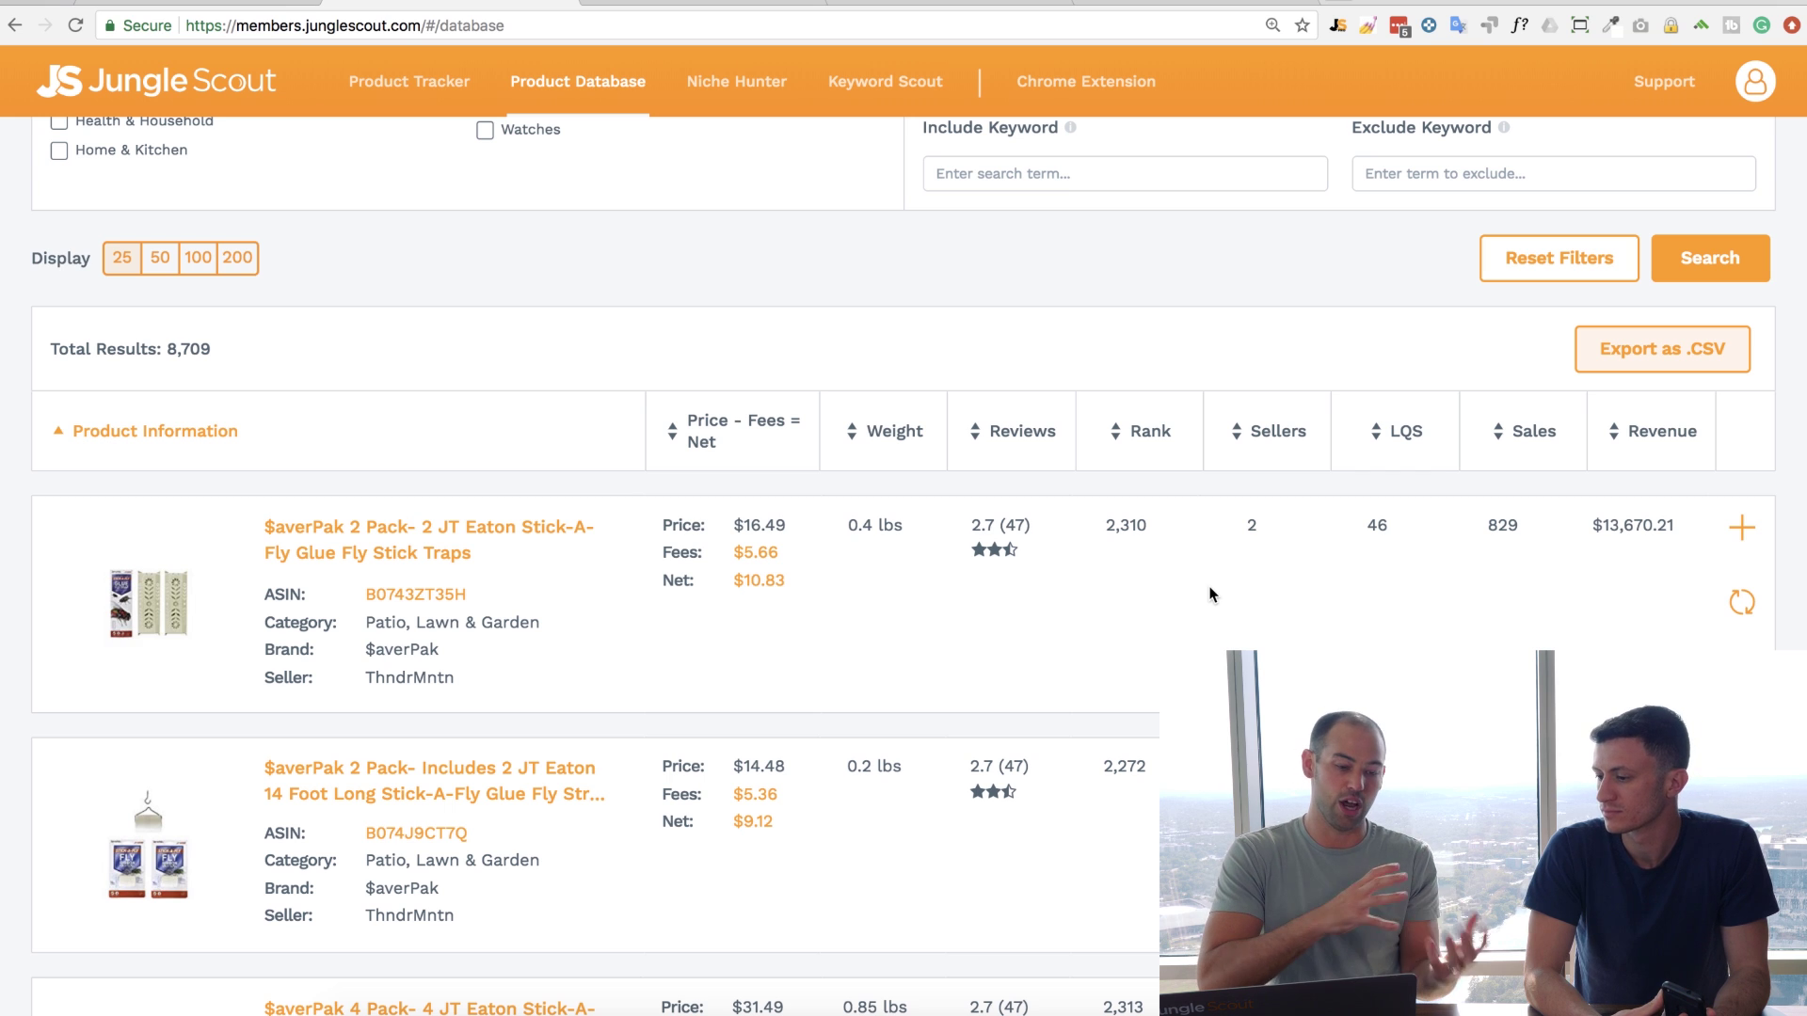
scroll(1211, 594, "down", 7)
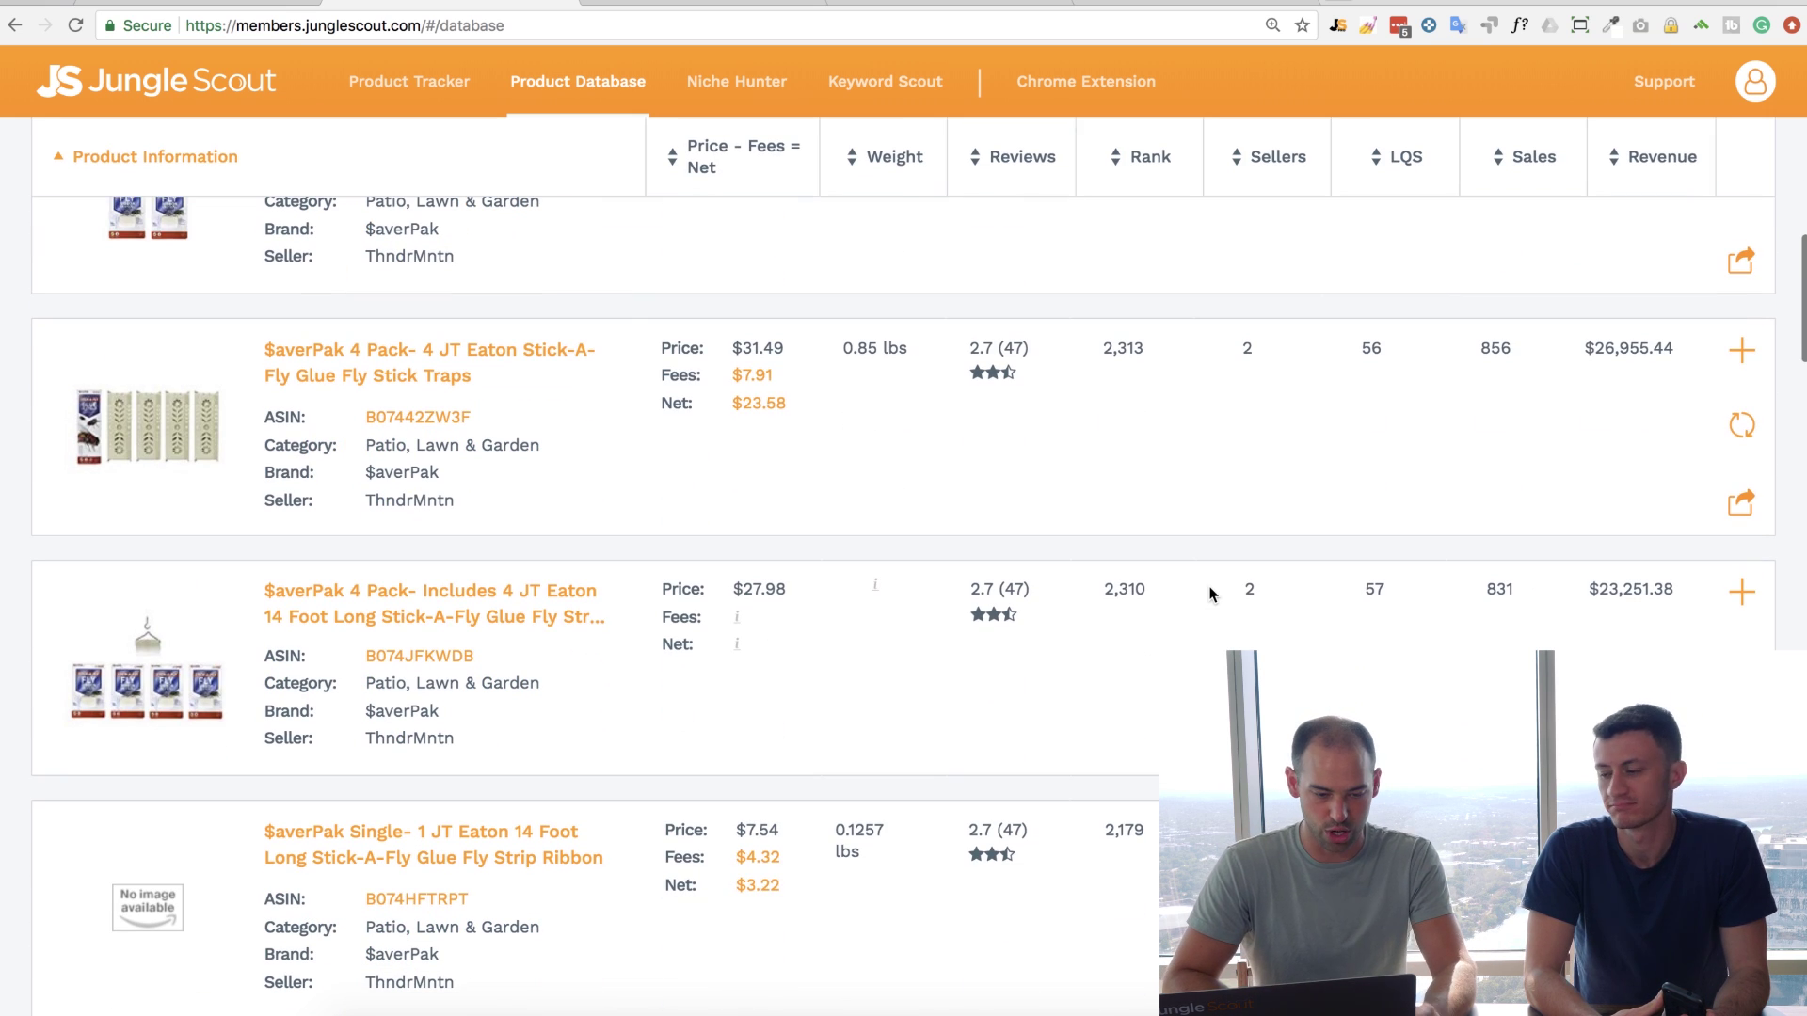
scroll(1211, 593, "down", 5)
scroll(1211, 594, "up", 15)
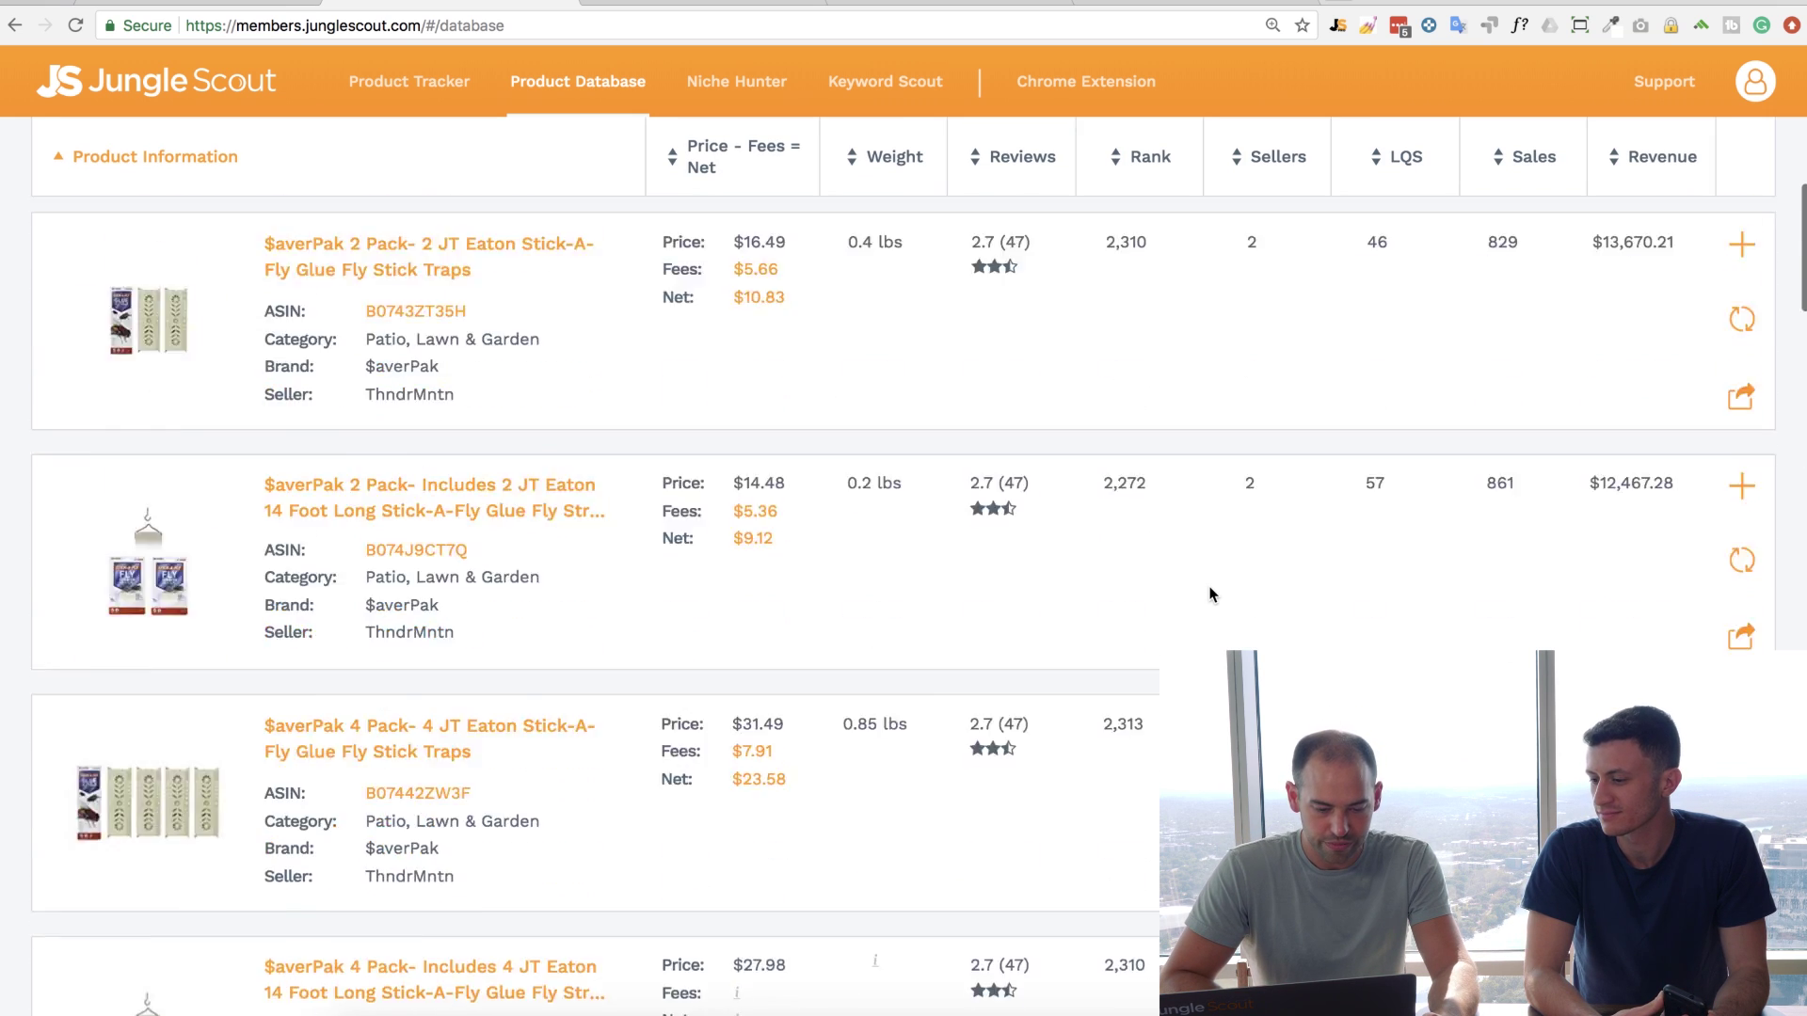
scroll(1211, 594, "down", 10)
scroll(1211, 594, "up", 3)
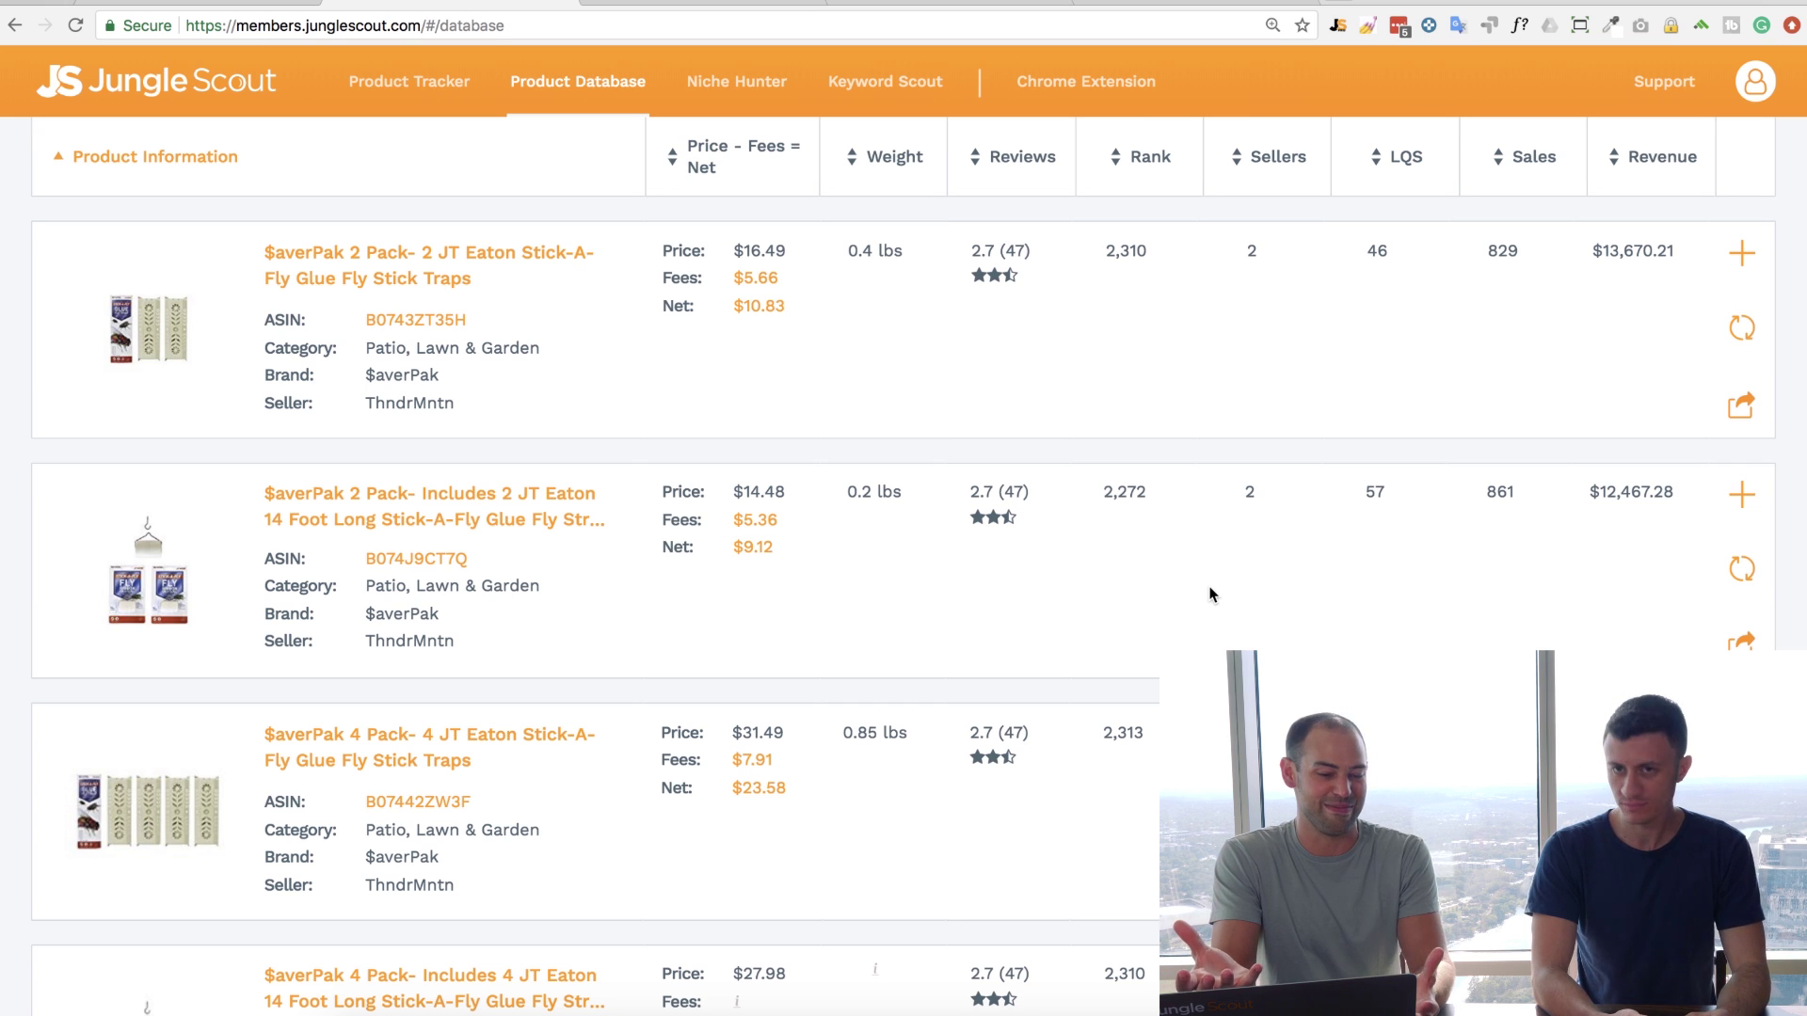
scroll(1211, 594, "up", 2)
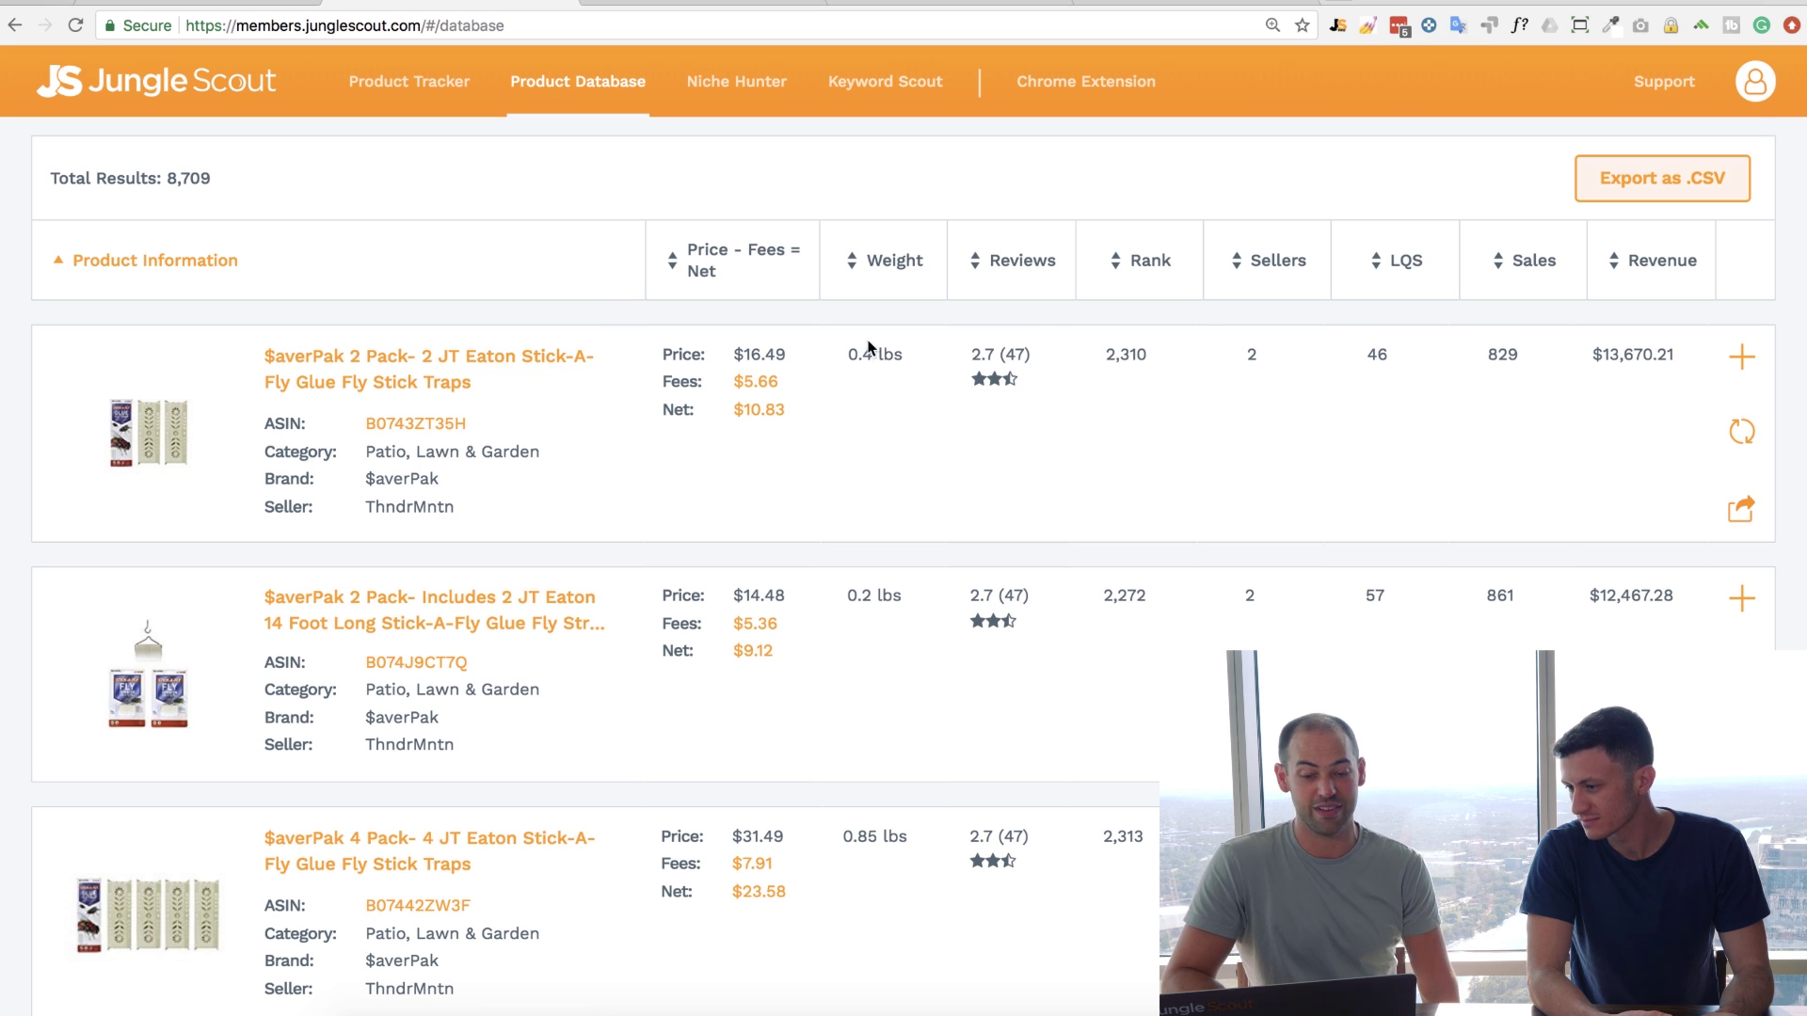
Open the Amazon page of the first result, the $averPak 2 Pack of Stick-A-Fly Glue Fly Stick Traps, in a new tab
right_click(514, 363)
left_click(583, 374)
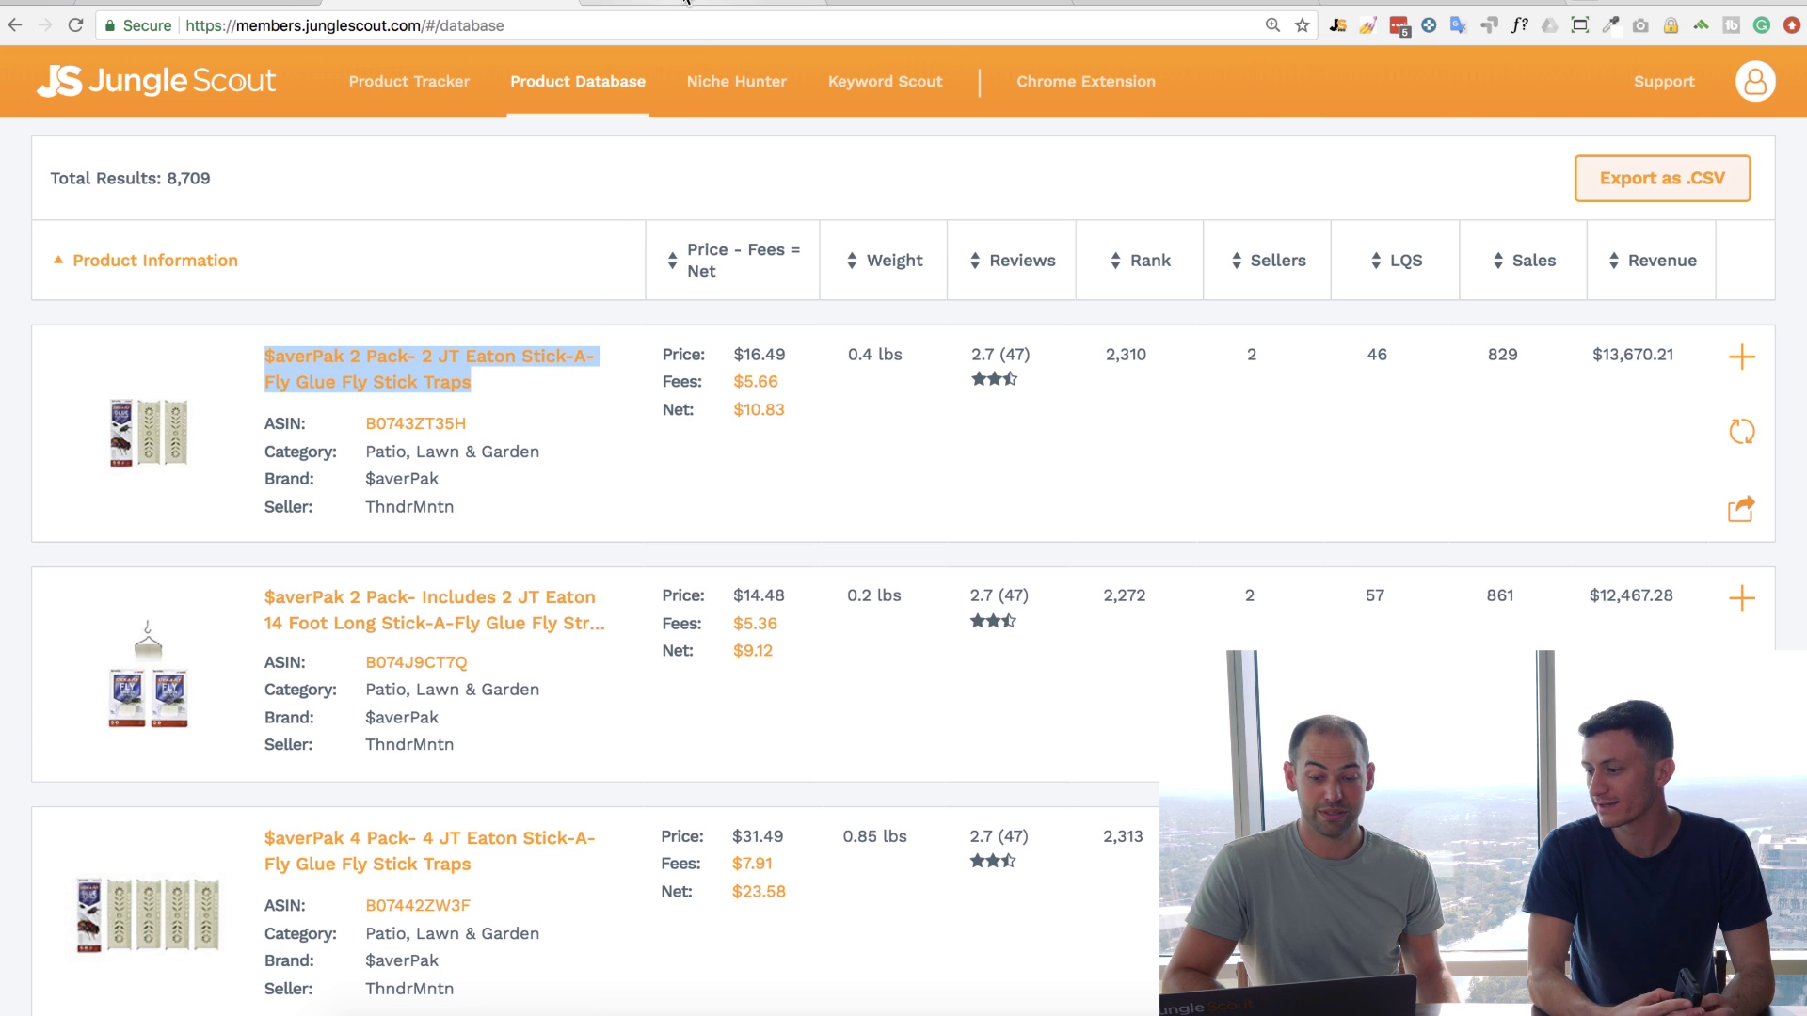
left_click(687, 4)
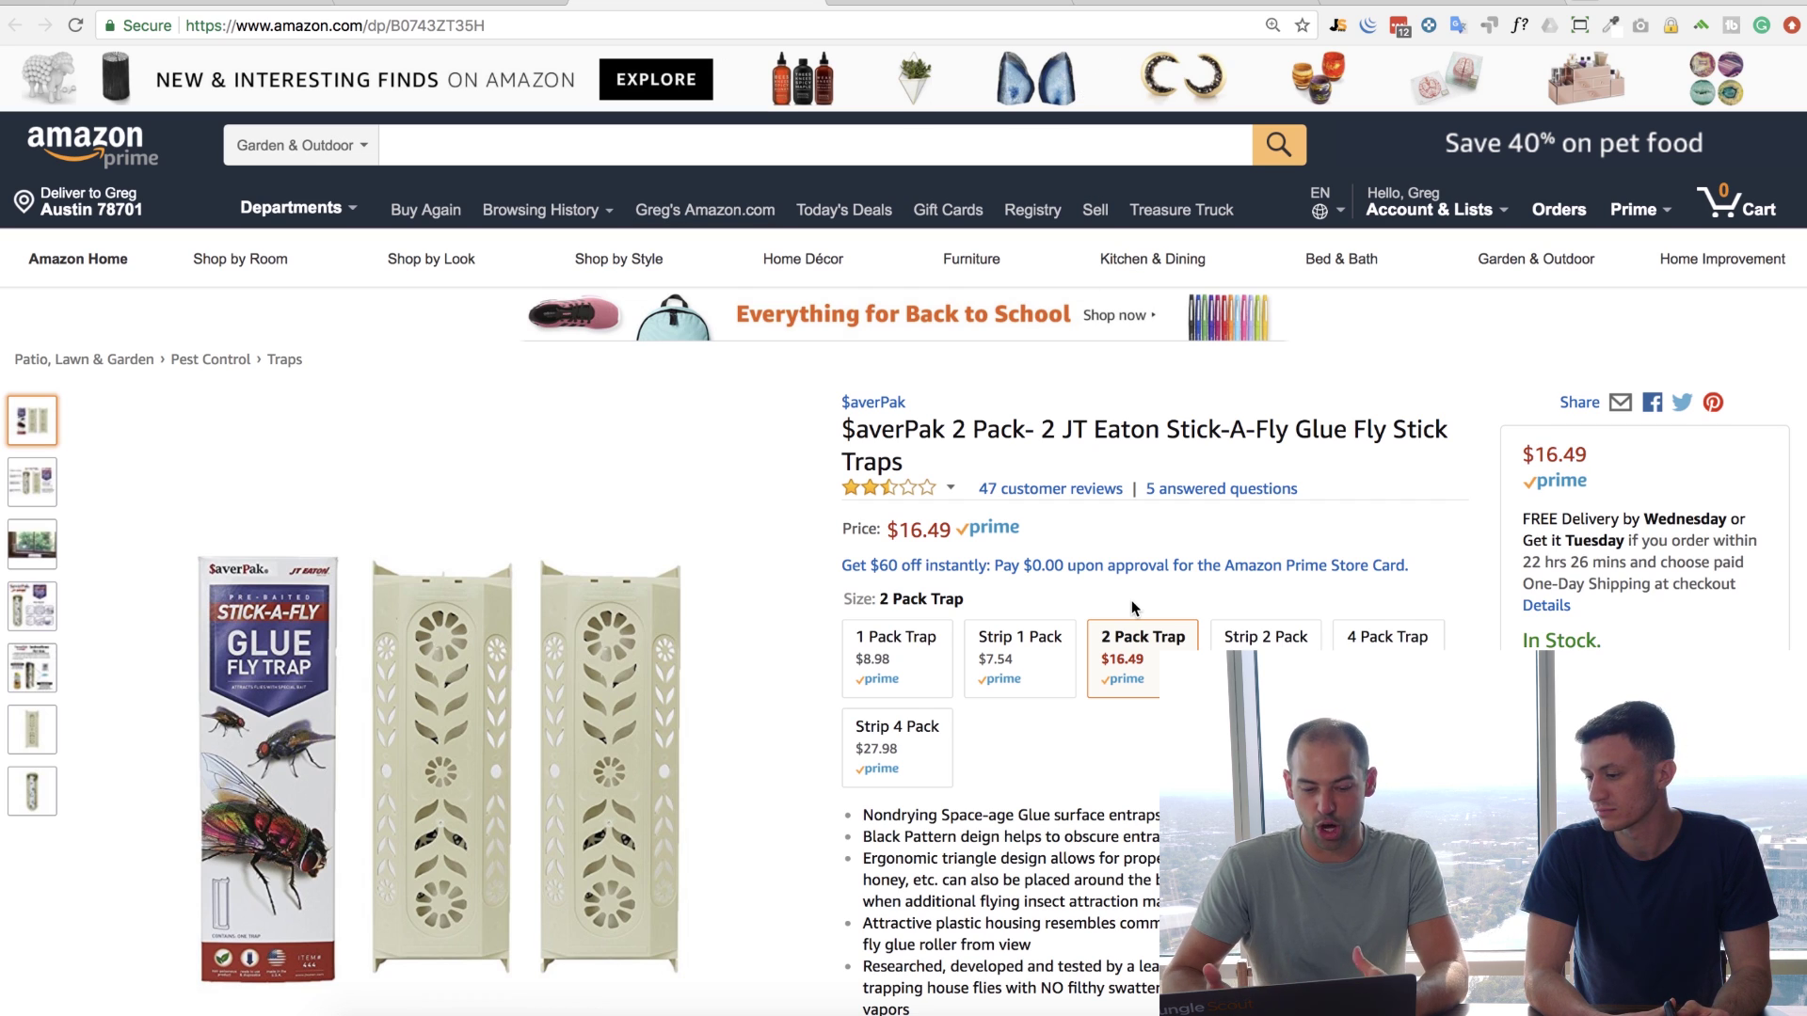
Show only the 1-star customer reviews of the fly traps and read through the buyers' complaints
left_click(1083, 492)
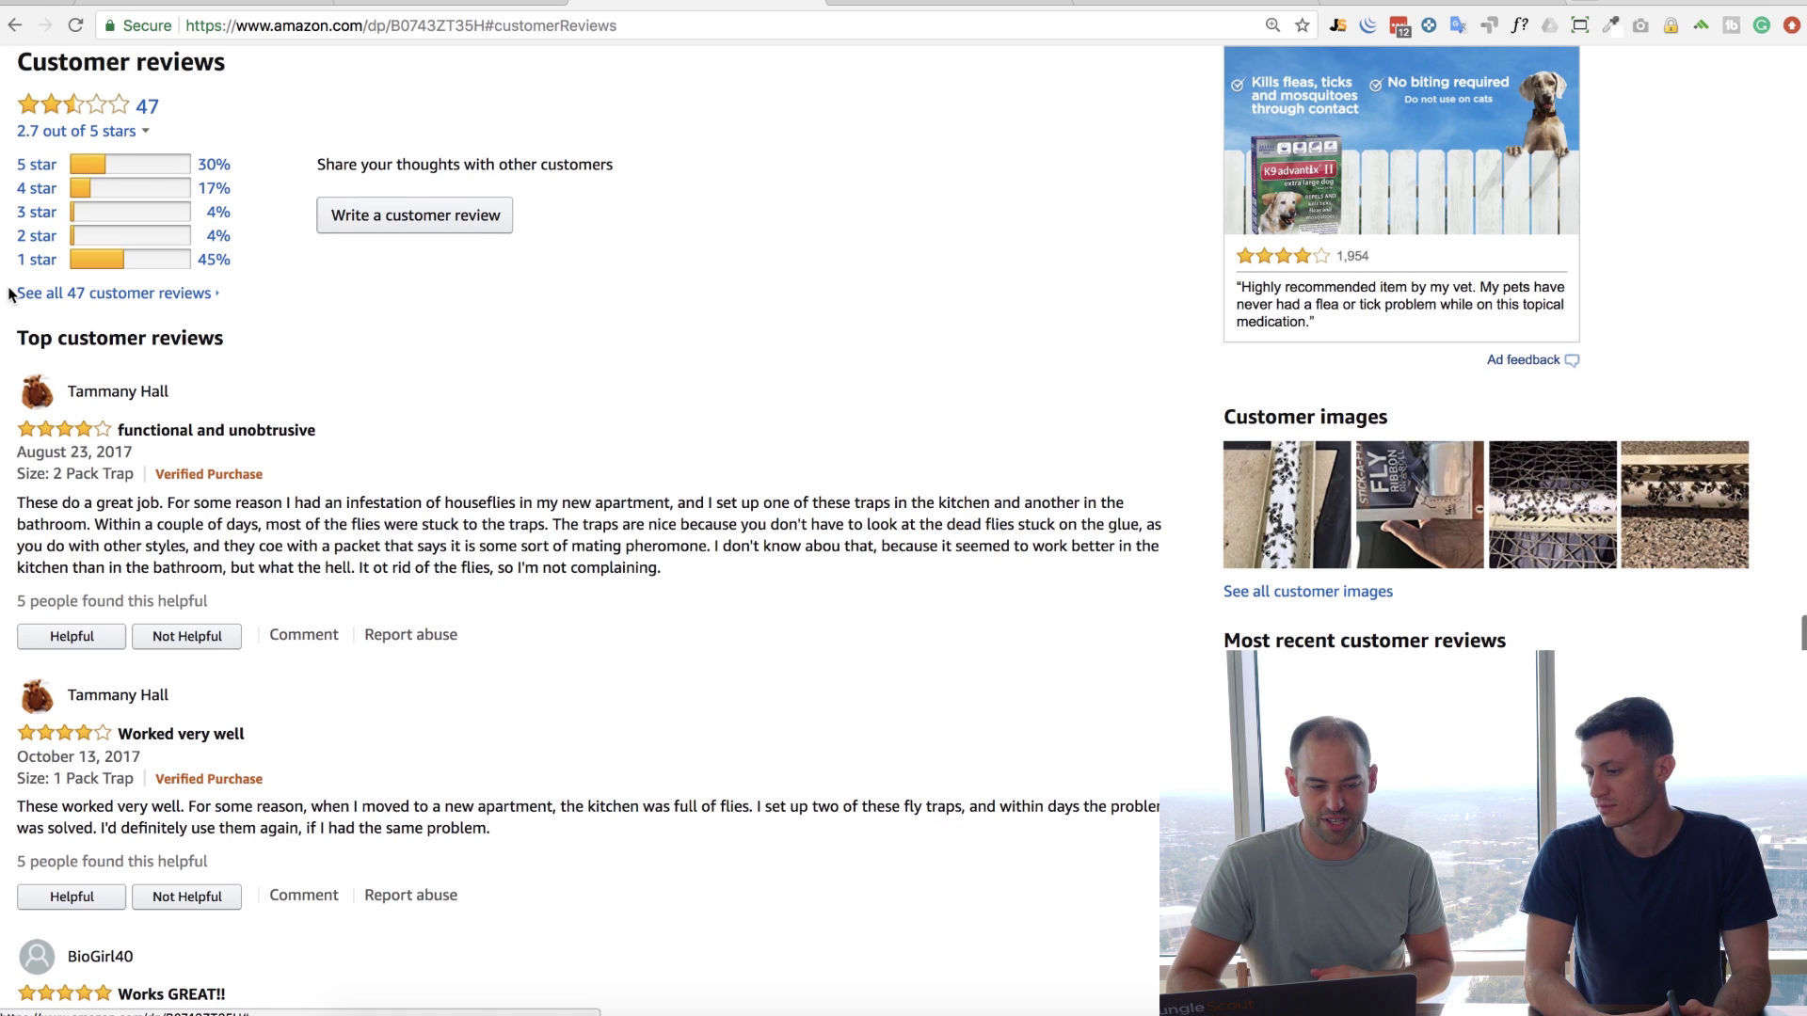
left_click(34, 265)
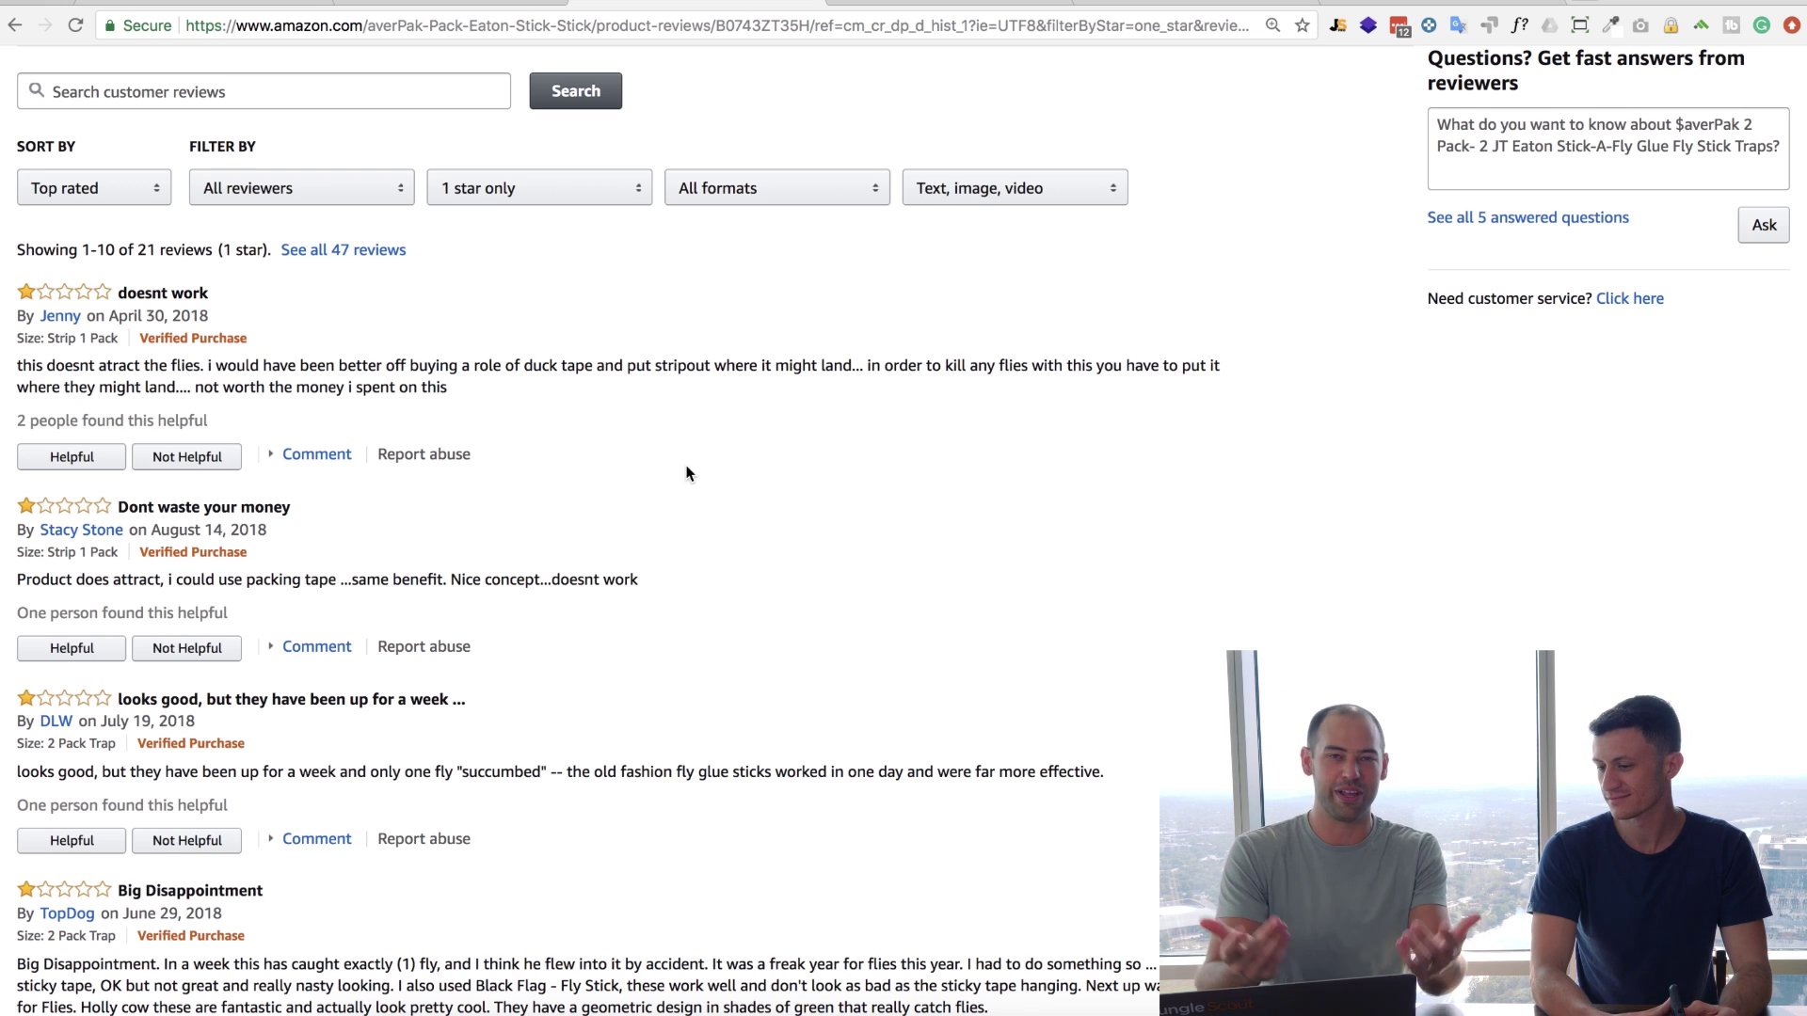
scroll(686, 473, "down", 1)
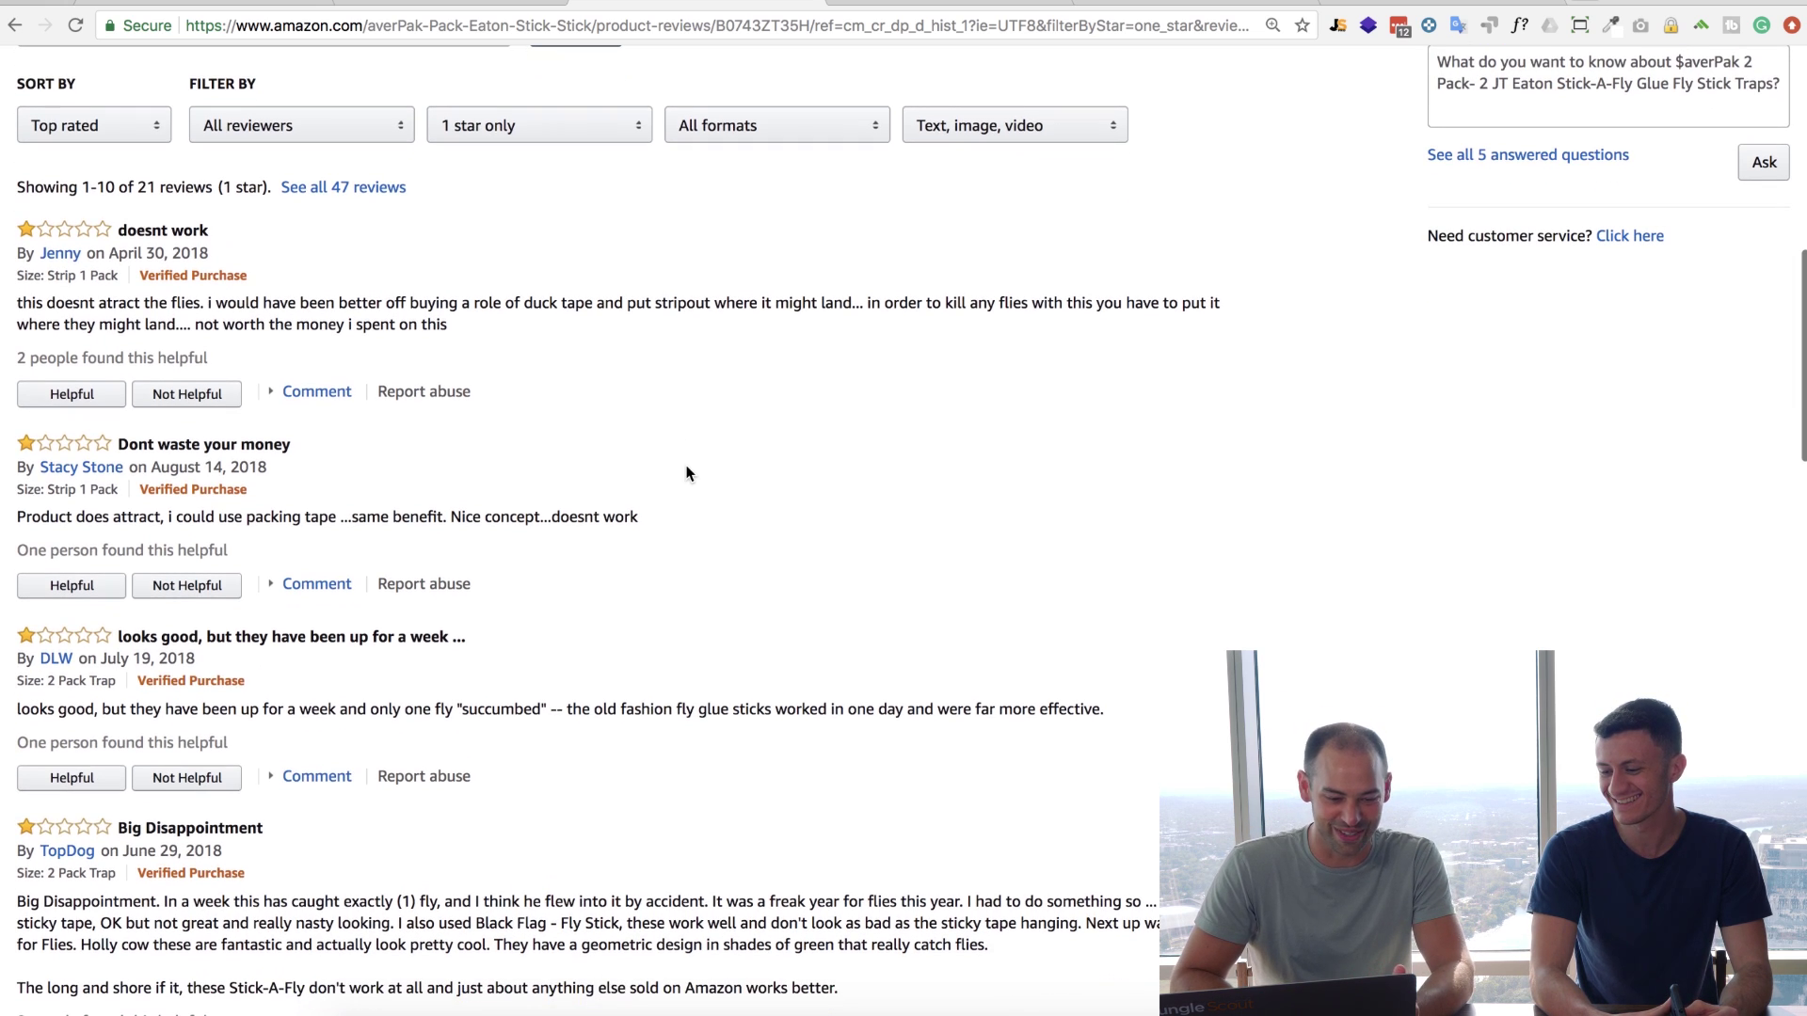
left_click_drag(97, 305, 171, 306)
left_click_drag(59, 516, 127, 516)
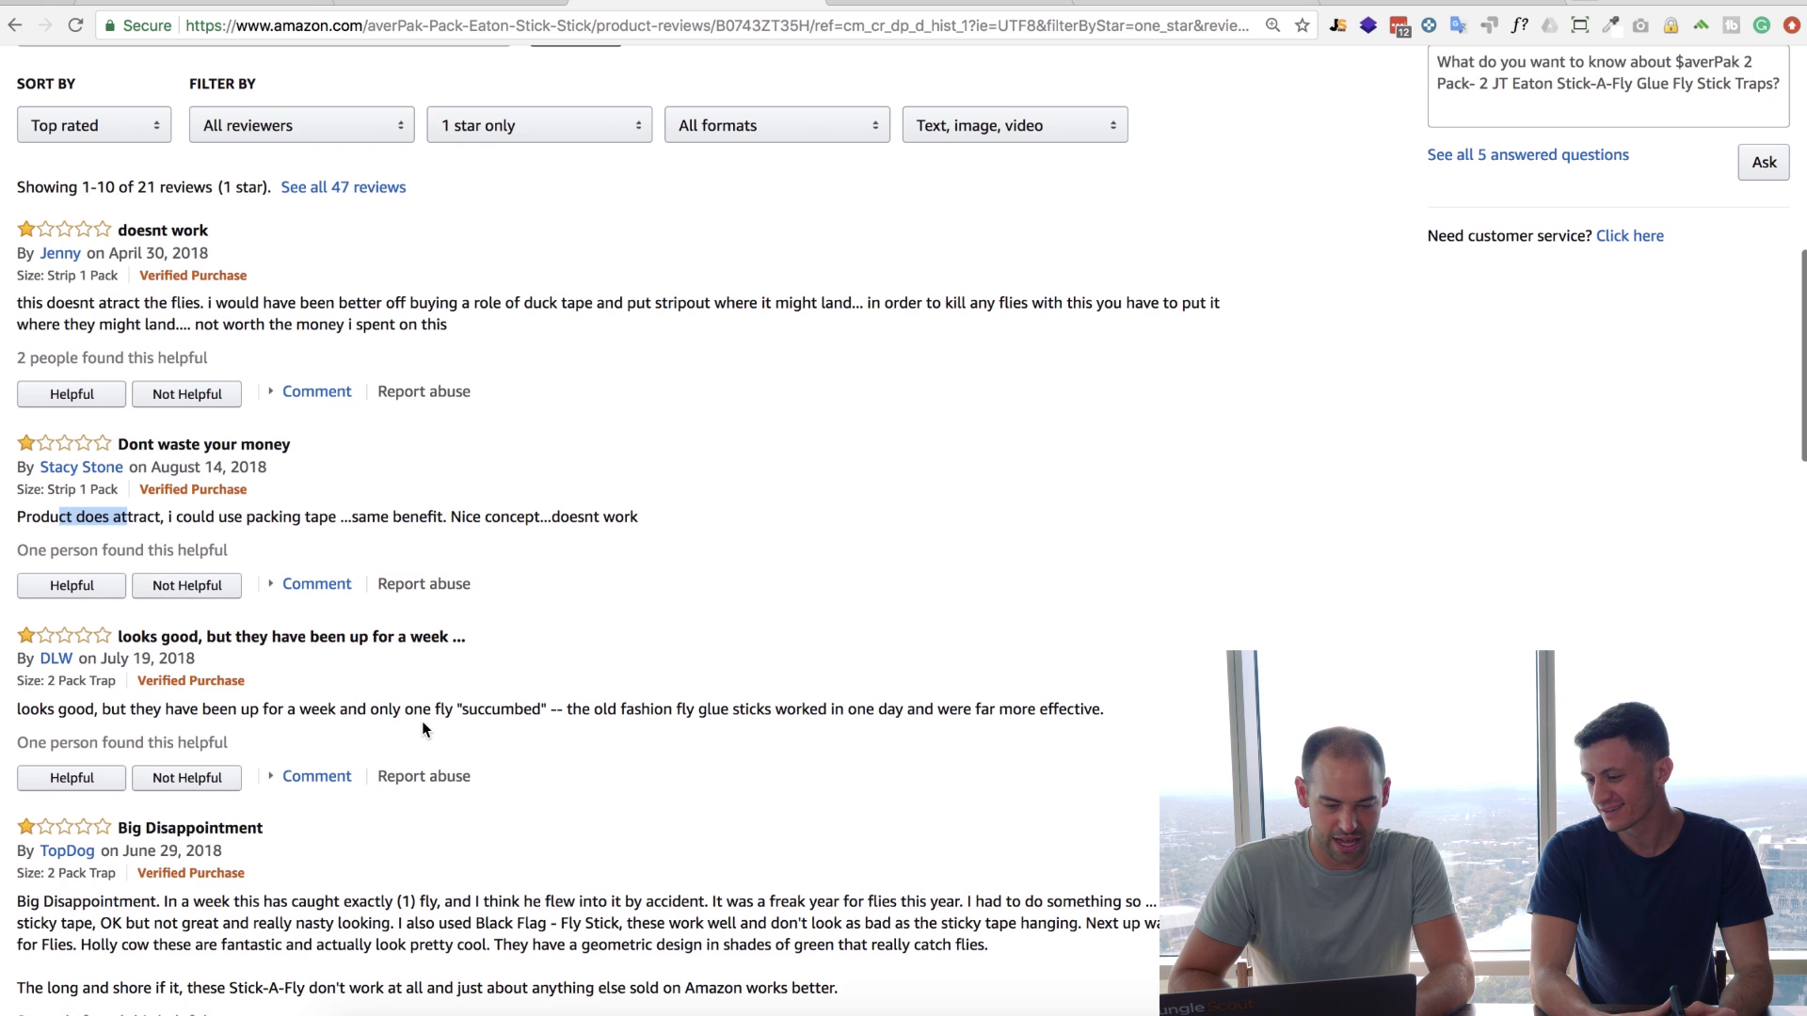
left_click_drag(403, 708, 750, 711)
scroll(750, 710, "down", 4)
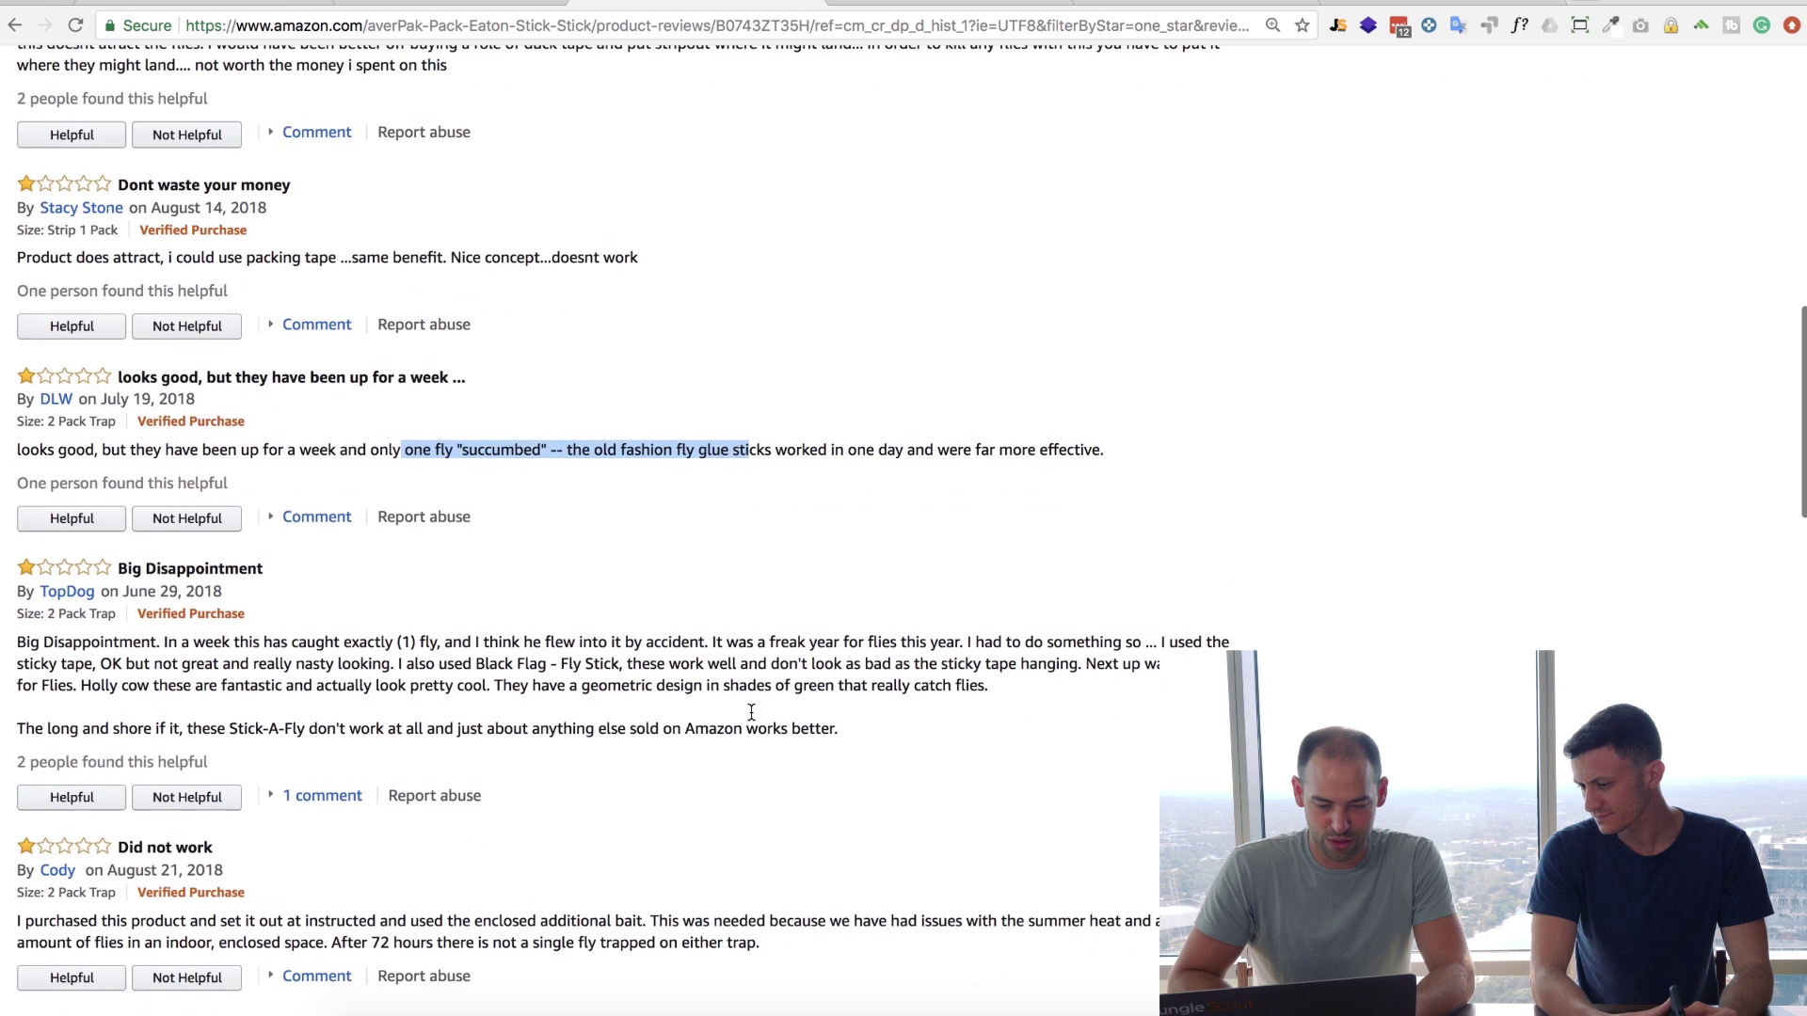
scroll(751, 712, "down", 3)
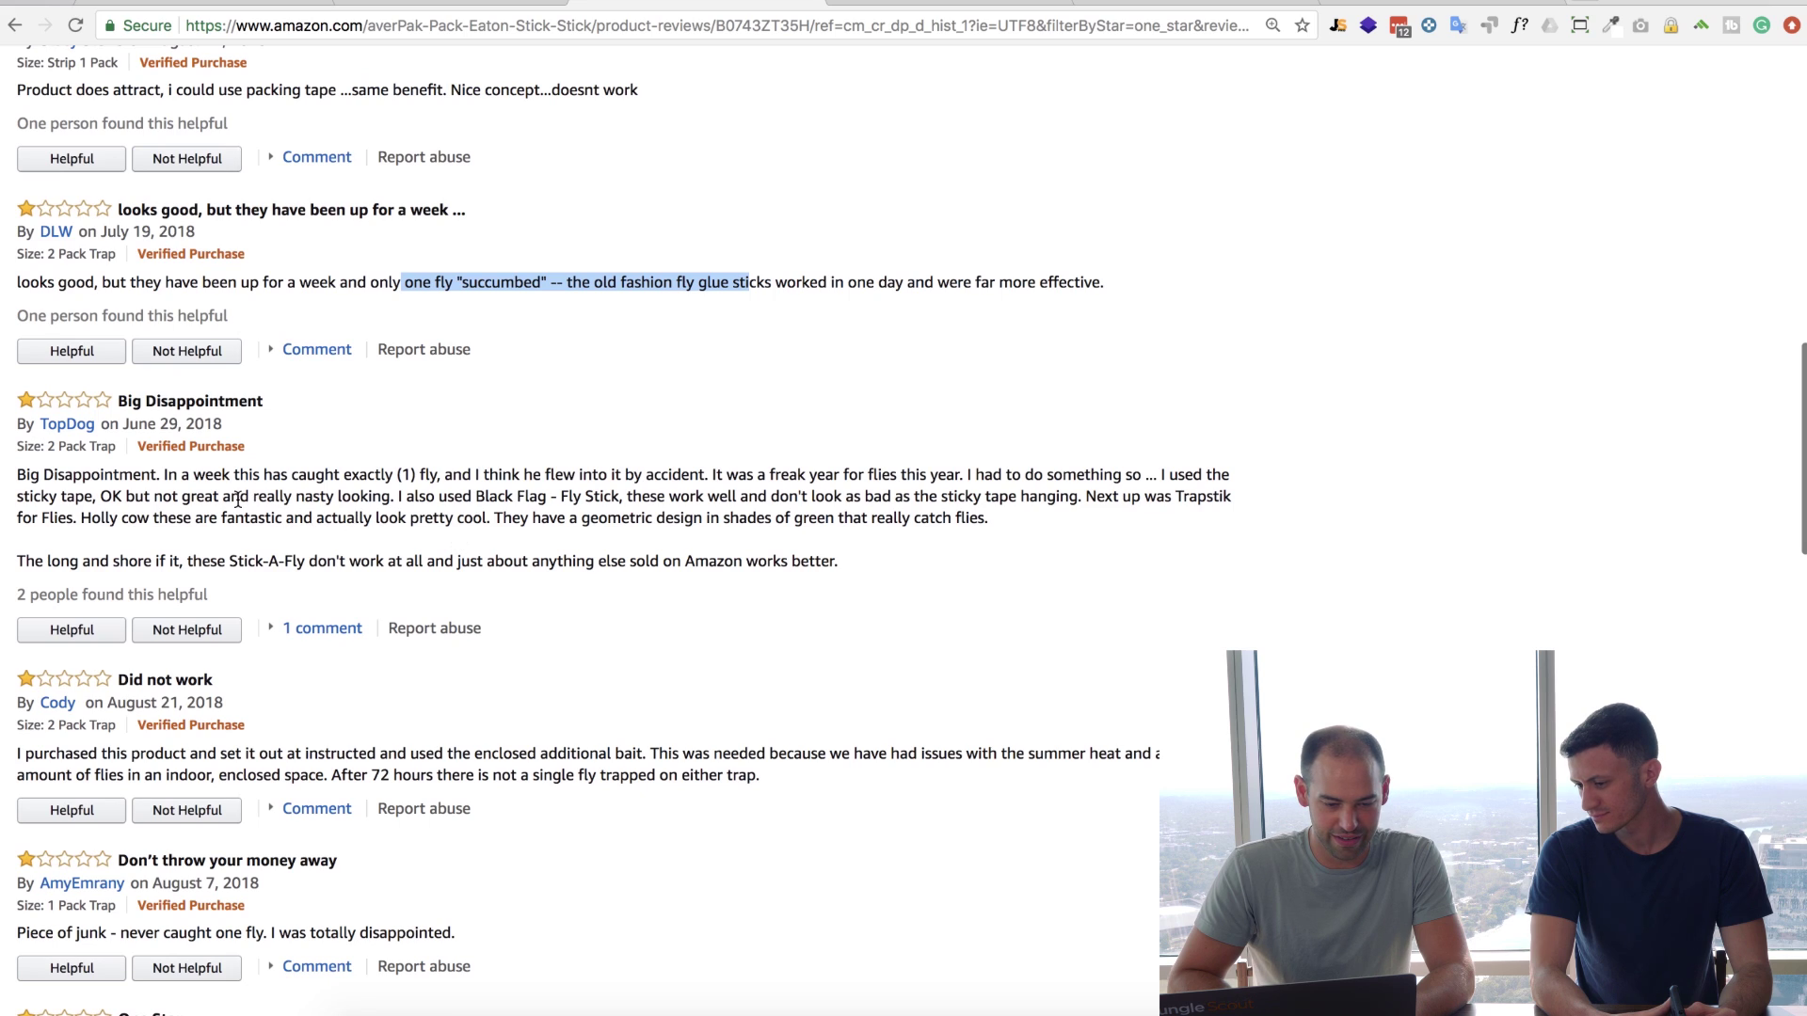
Read further 1-star complaints about the fly traps and return to the product's Amazon page
left_click_drag(289, 474, 447, 495)
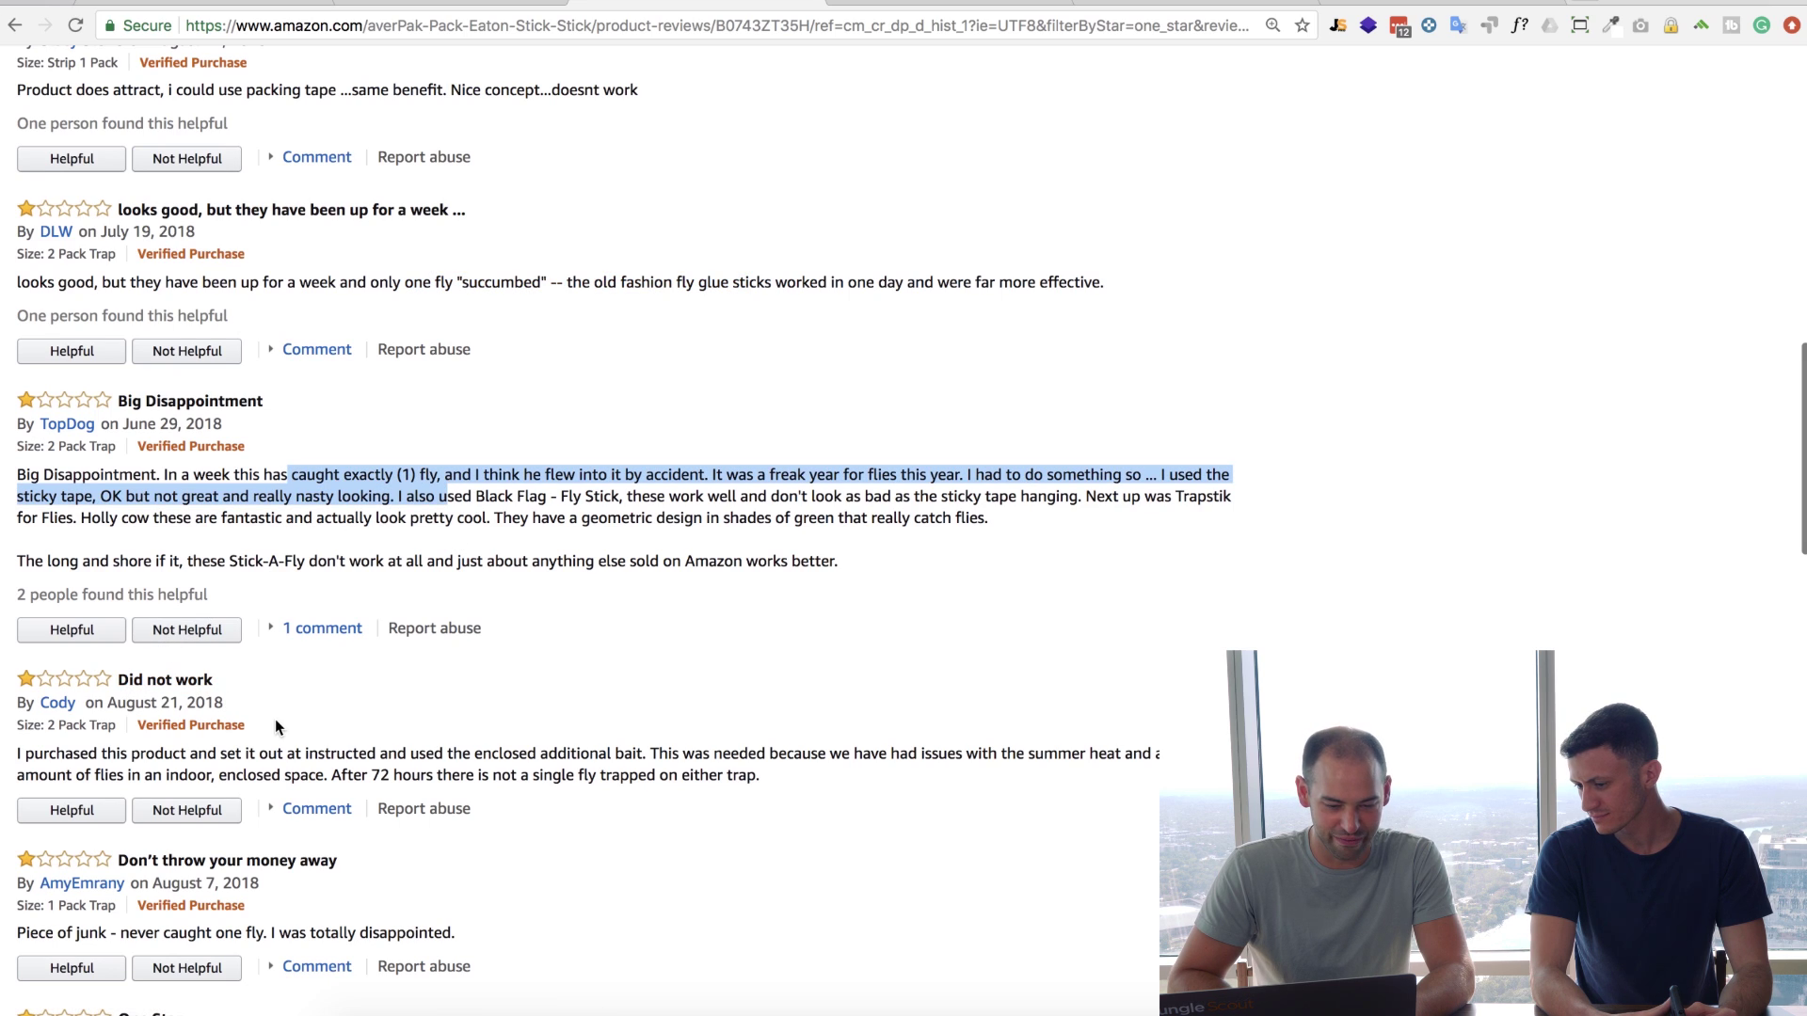
scroll(597, 718, "down", 5)
scroll(597, 715, "up", 20)
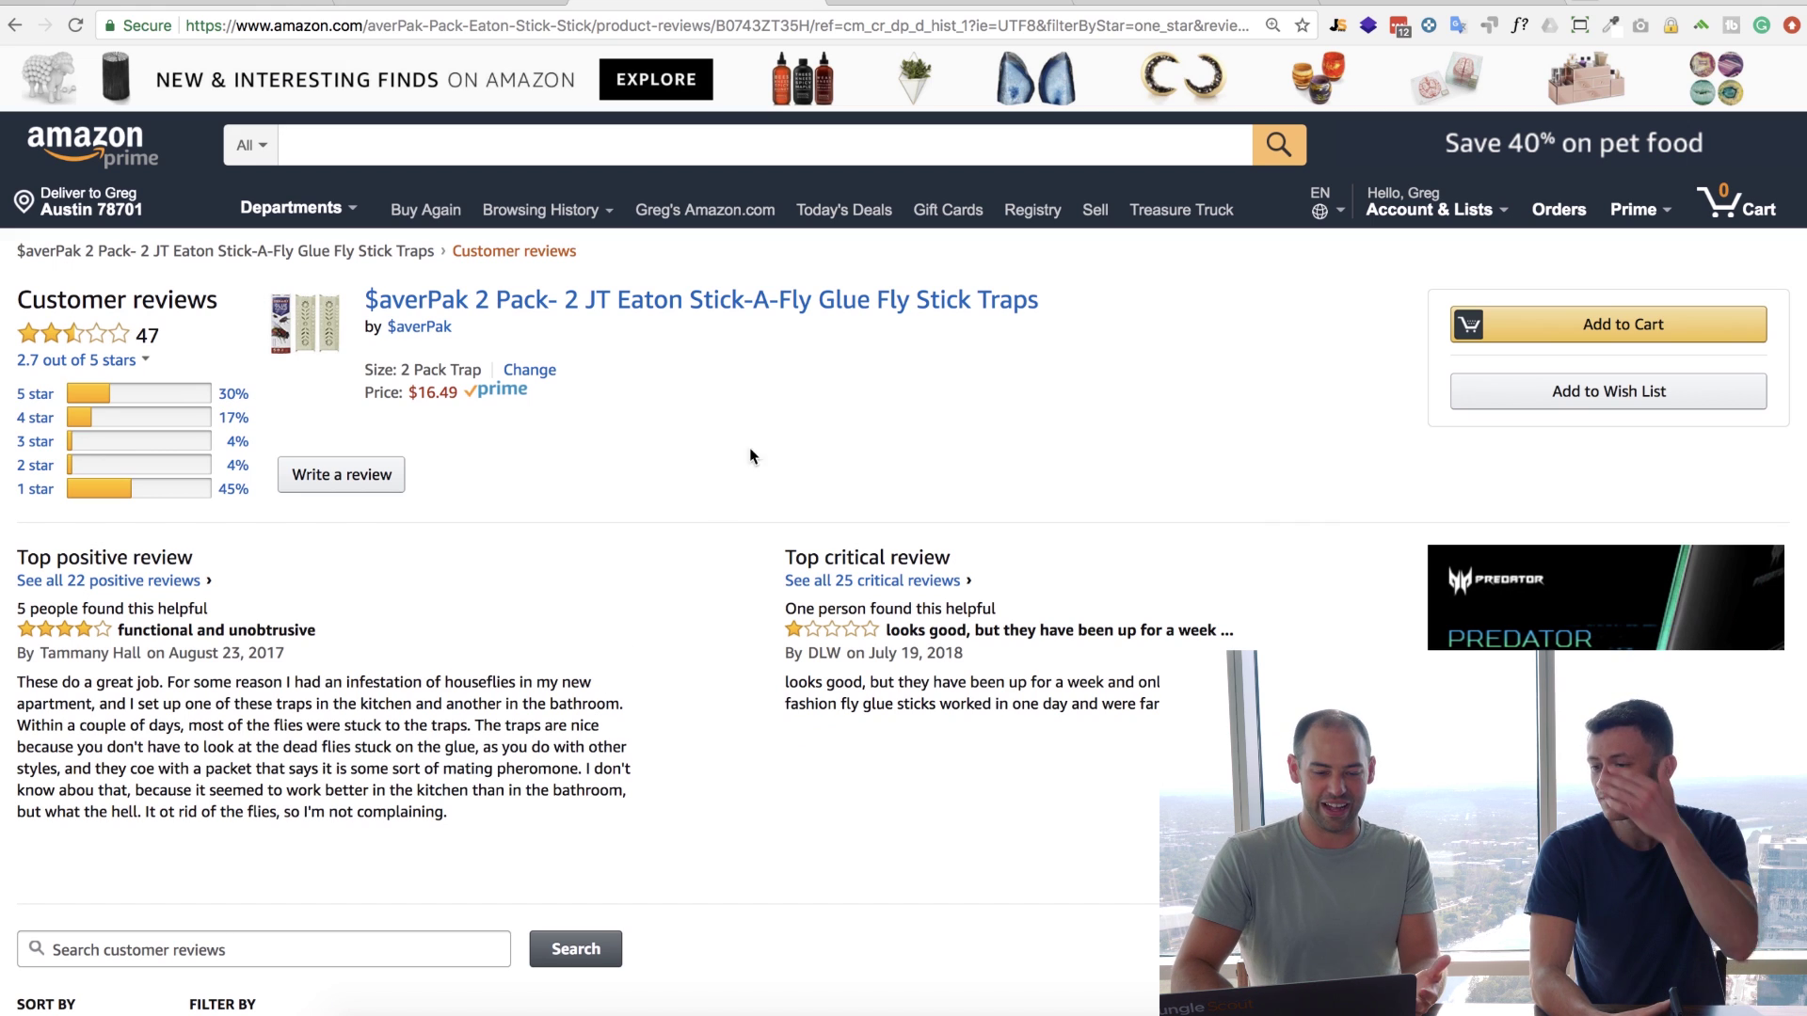
left_click(708, 301)
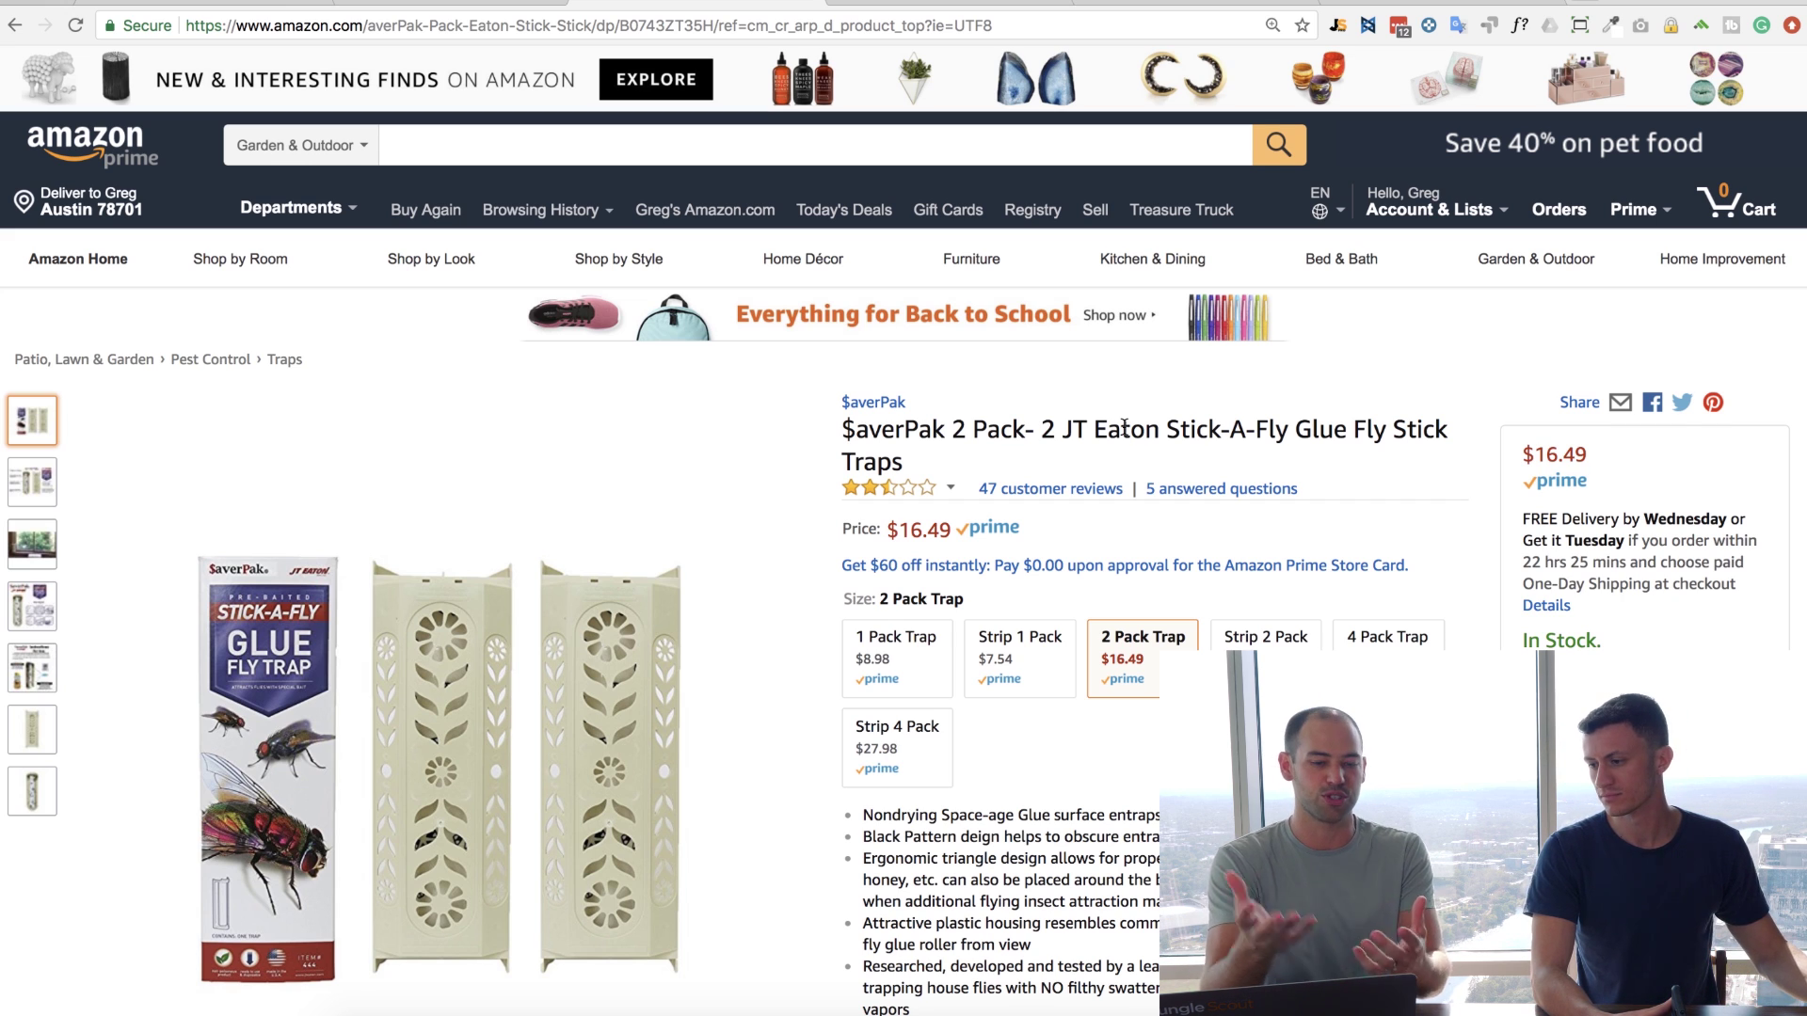
Search Amazon for "fly stick traps" across All Departments instead of only Garden & Outdoor
left_click(296, 145)
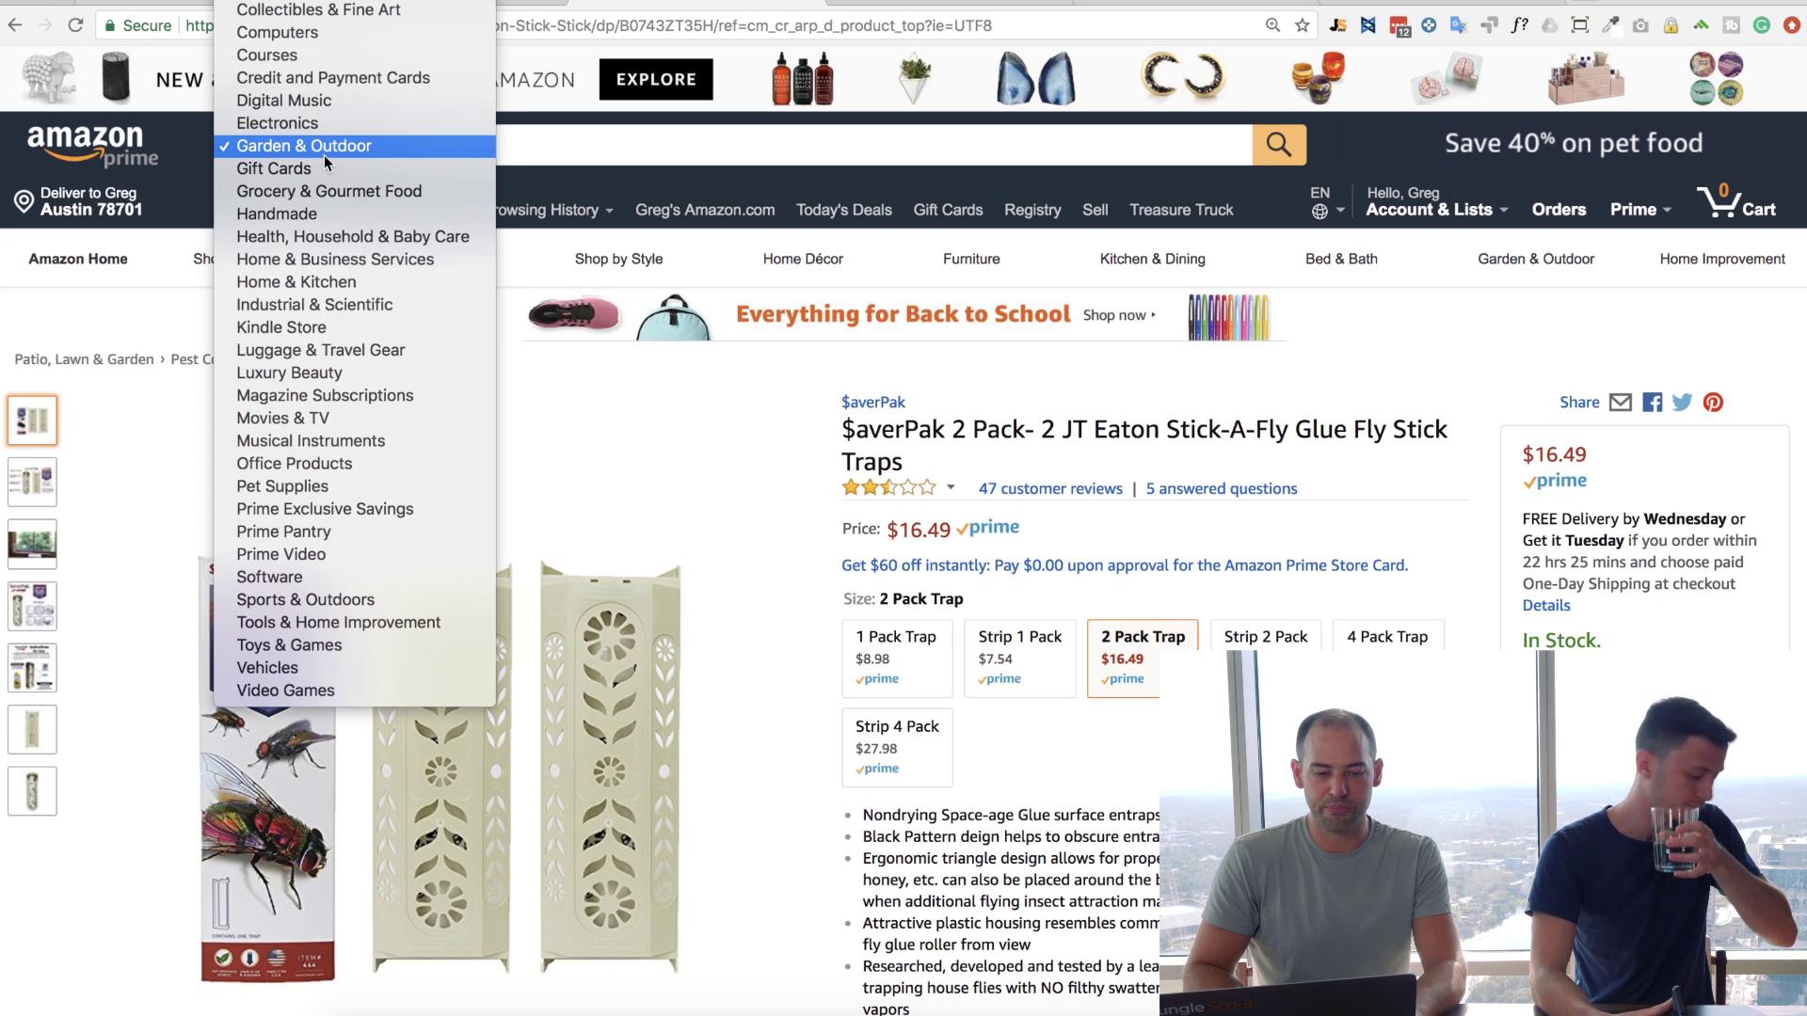
left_click(324, 9)
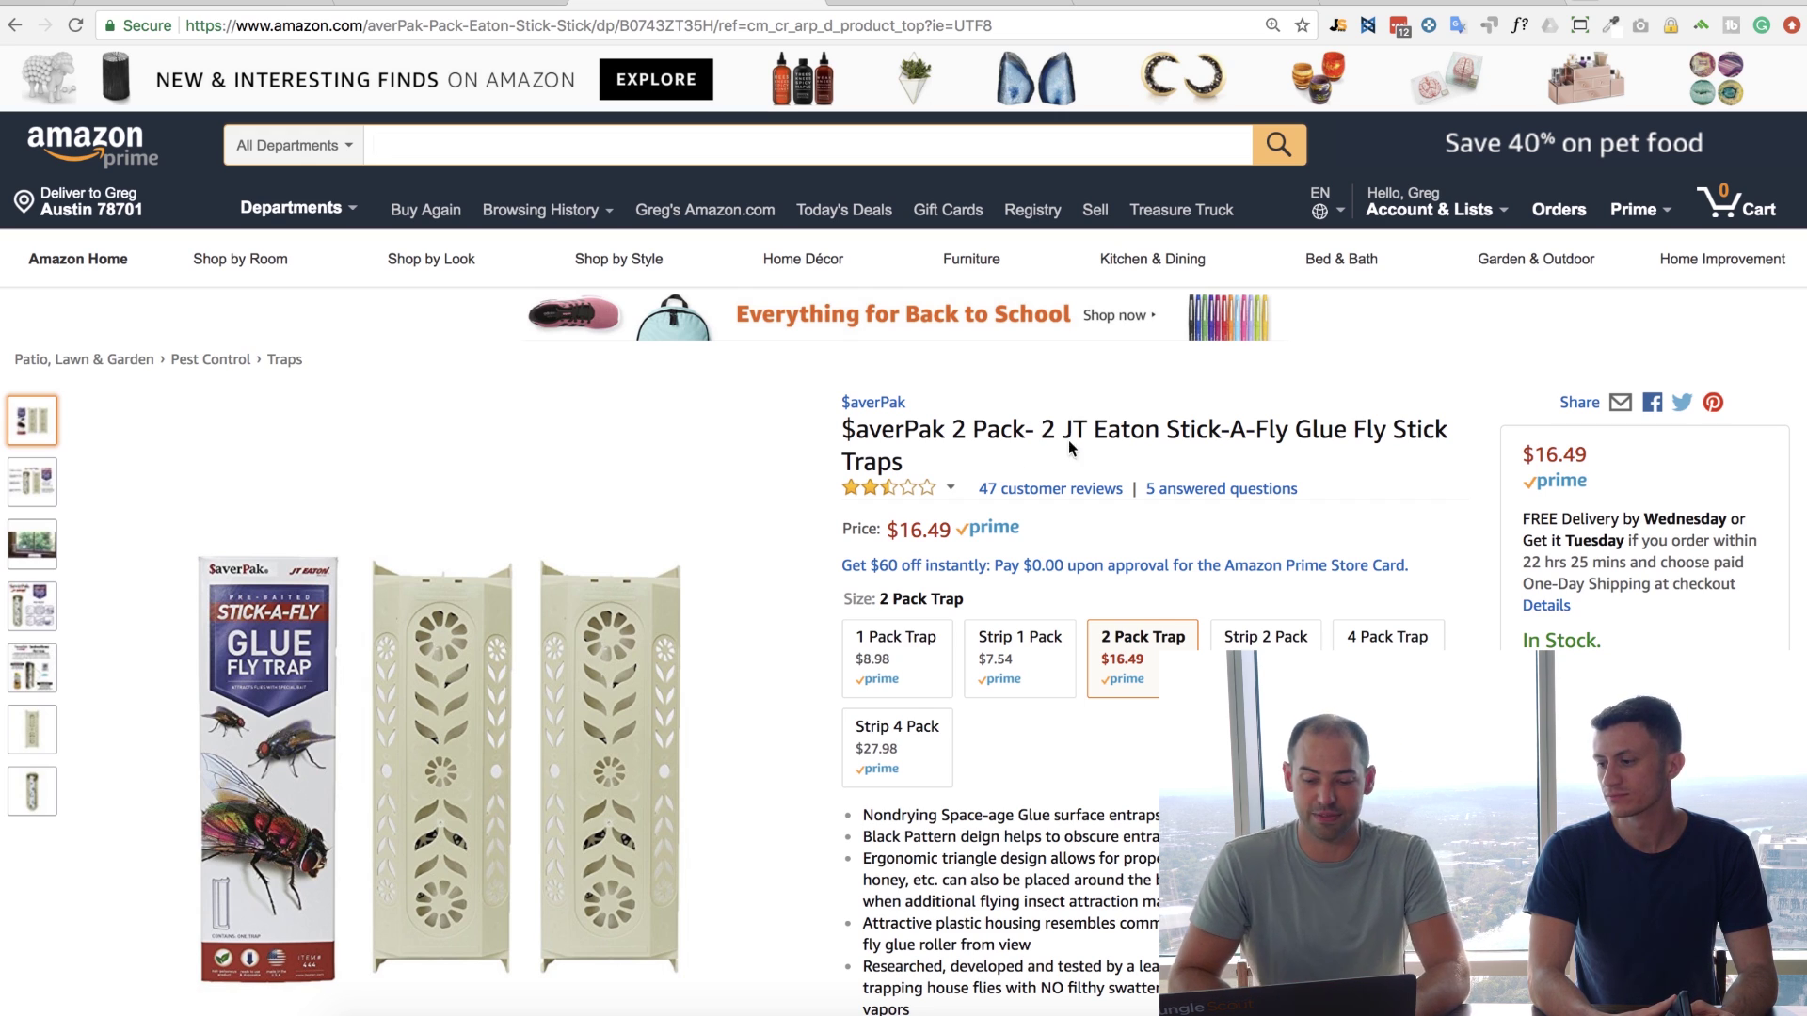
left_click_drag(1167, 429, 1291, 435)
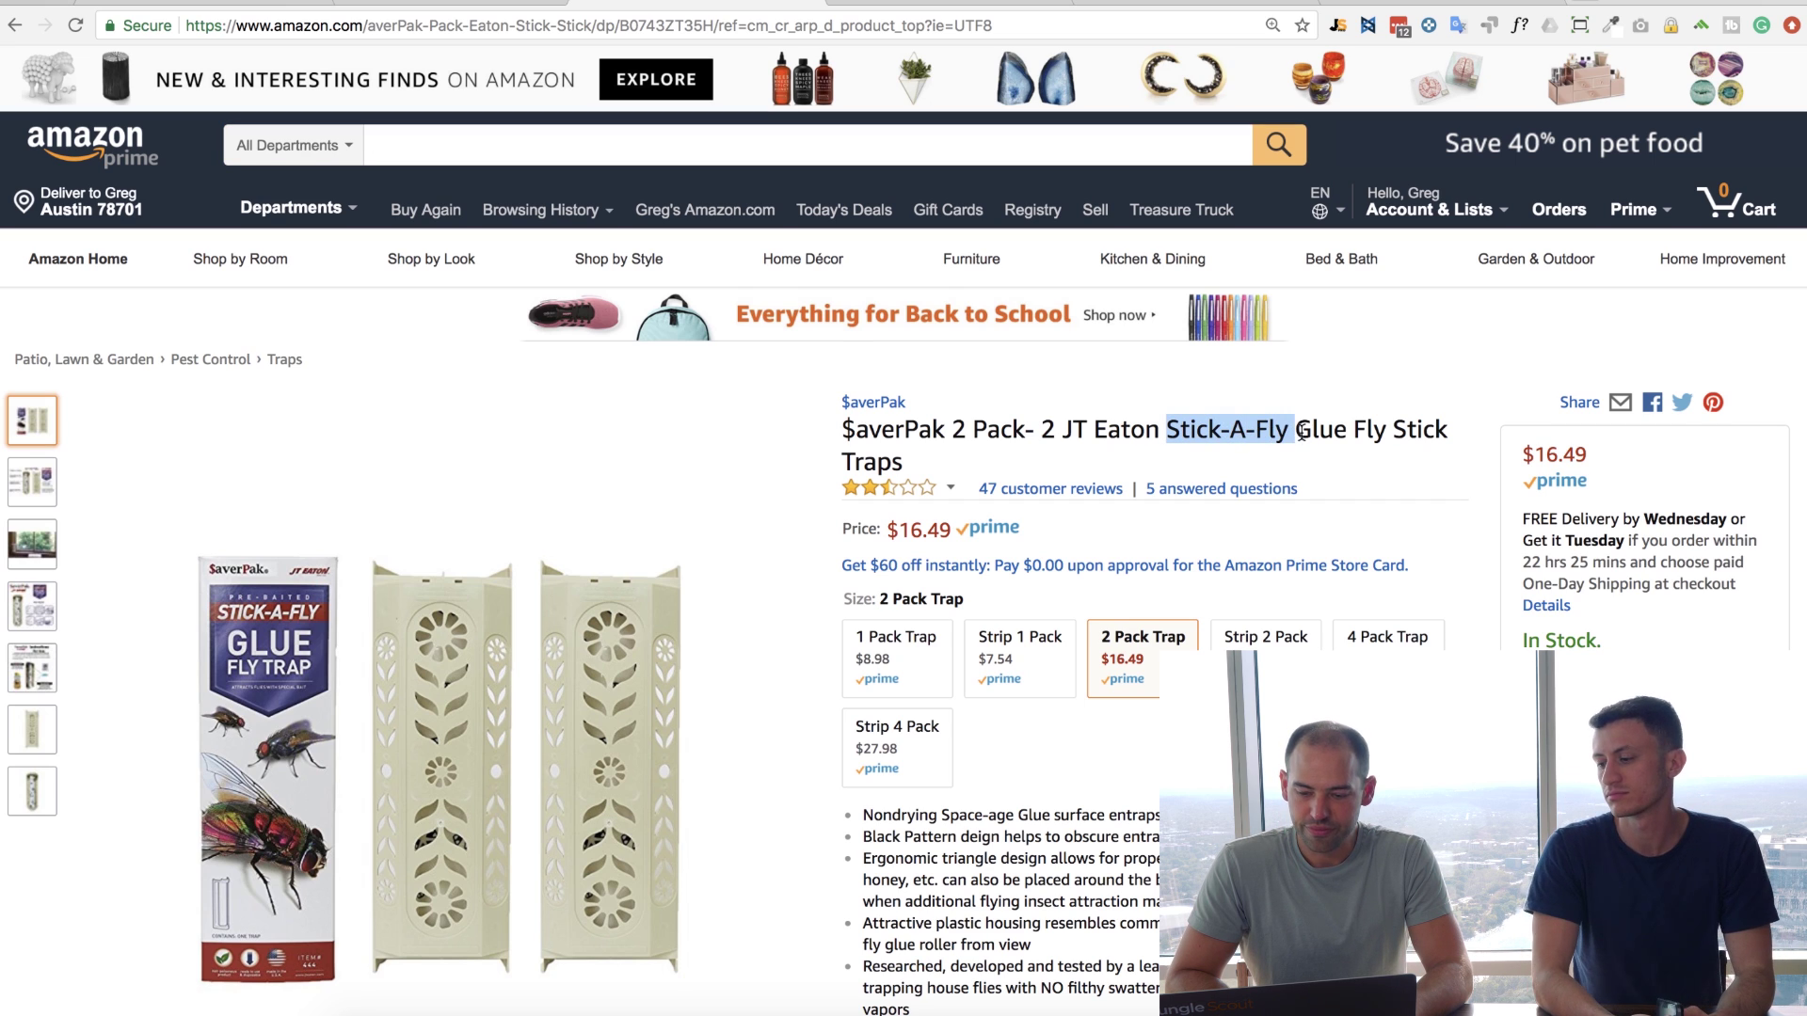
left_click(417, 141)
type("fly stick traps")
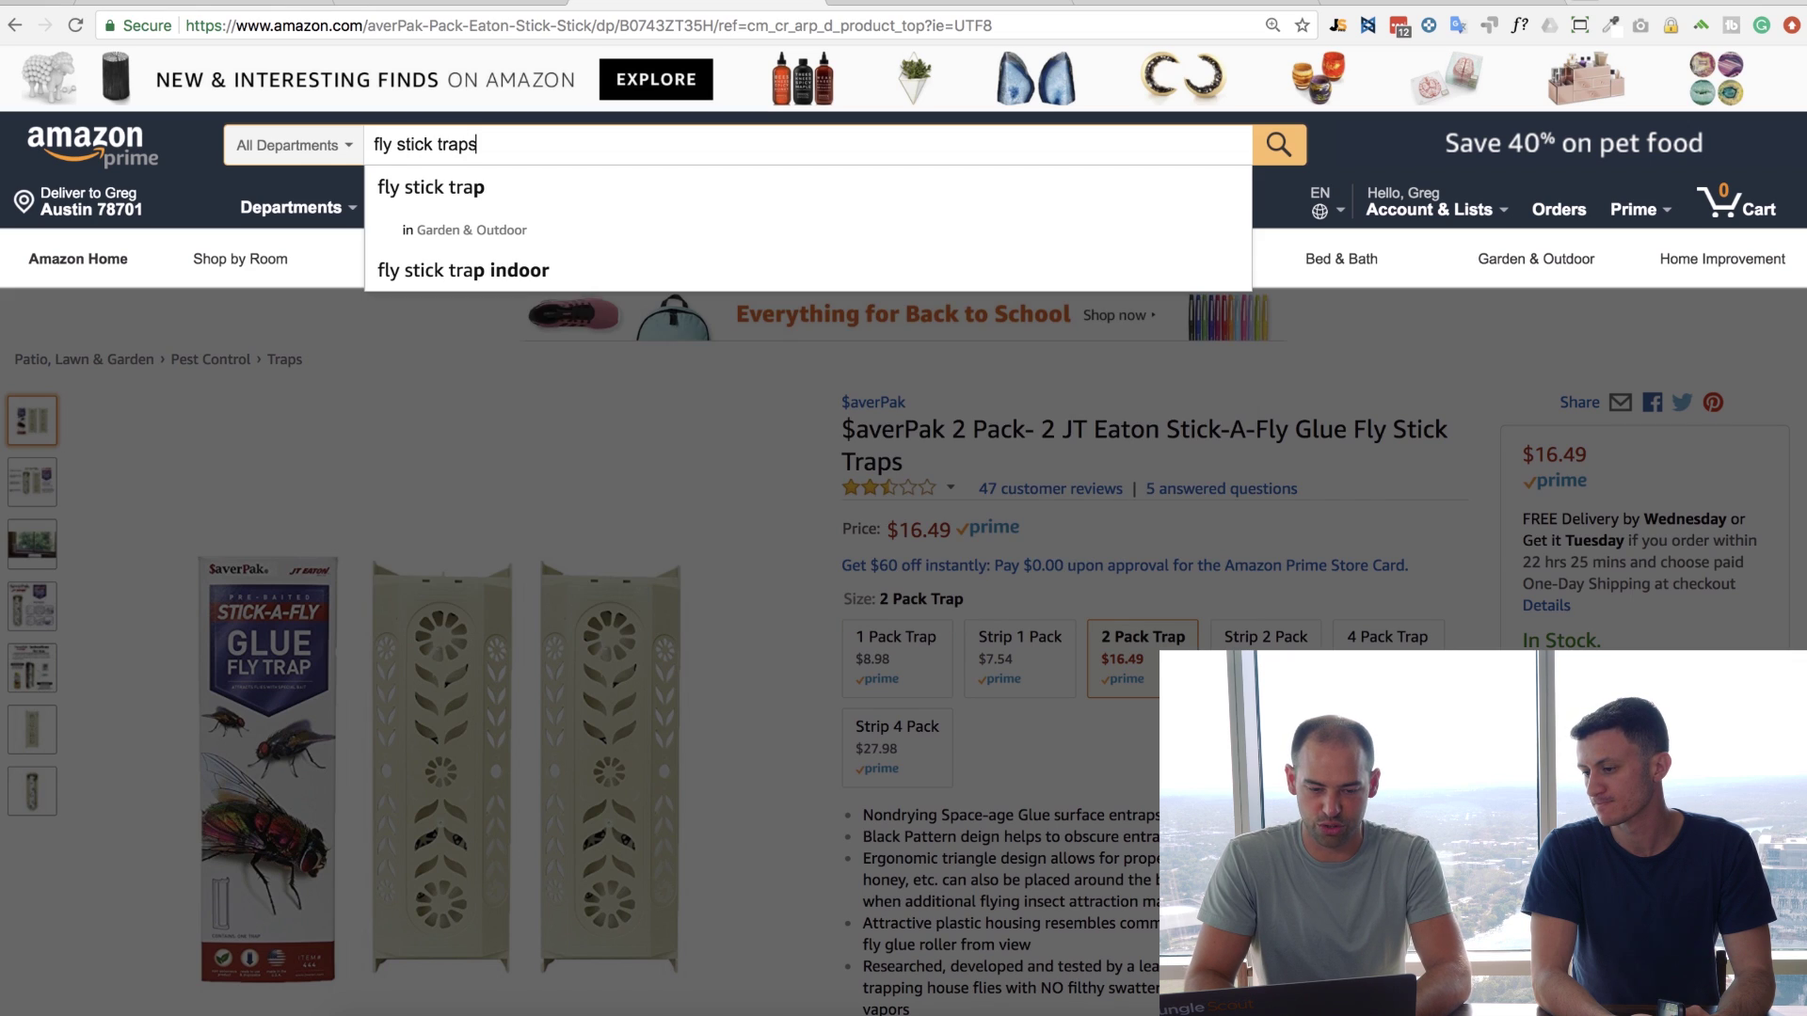
key("Return")
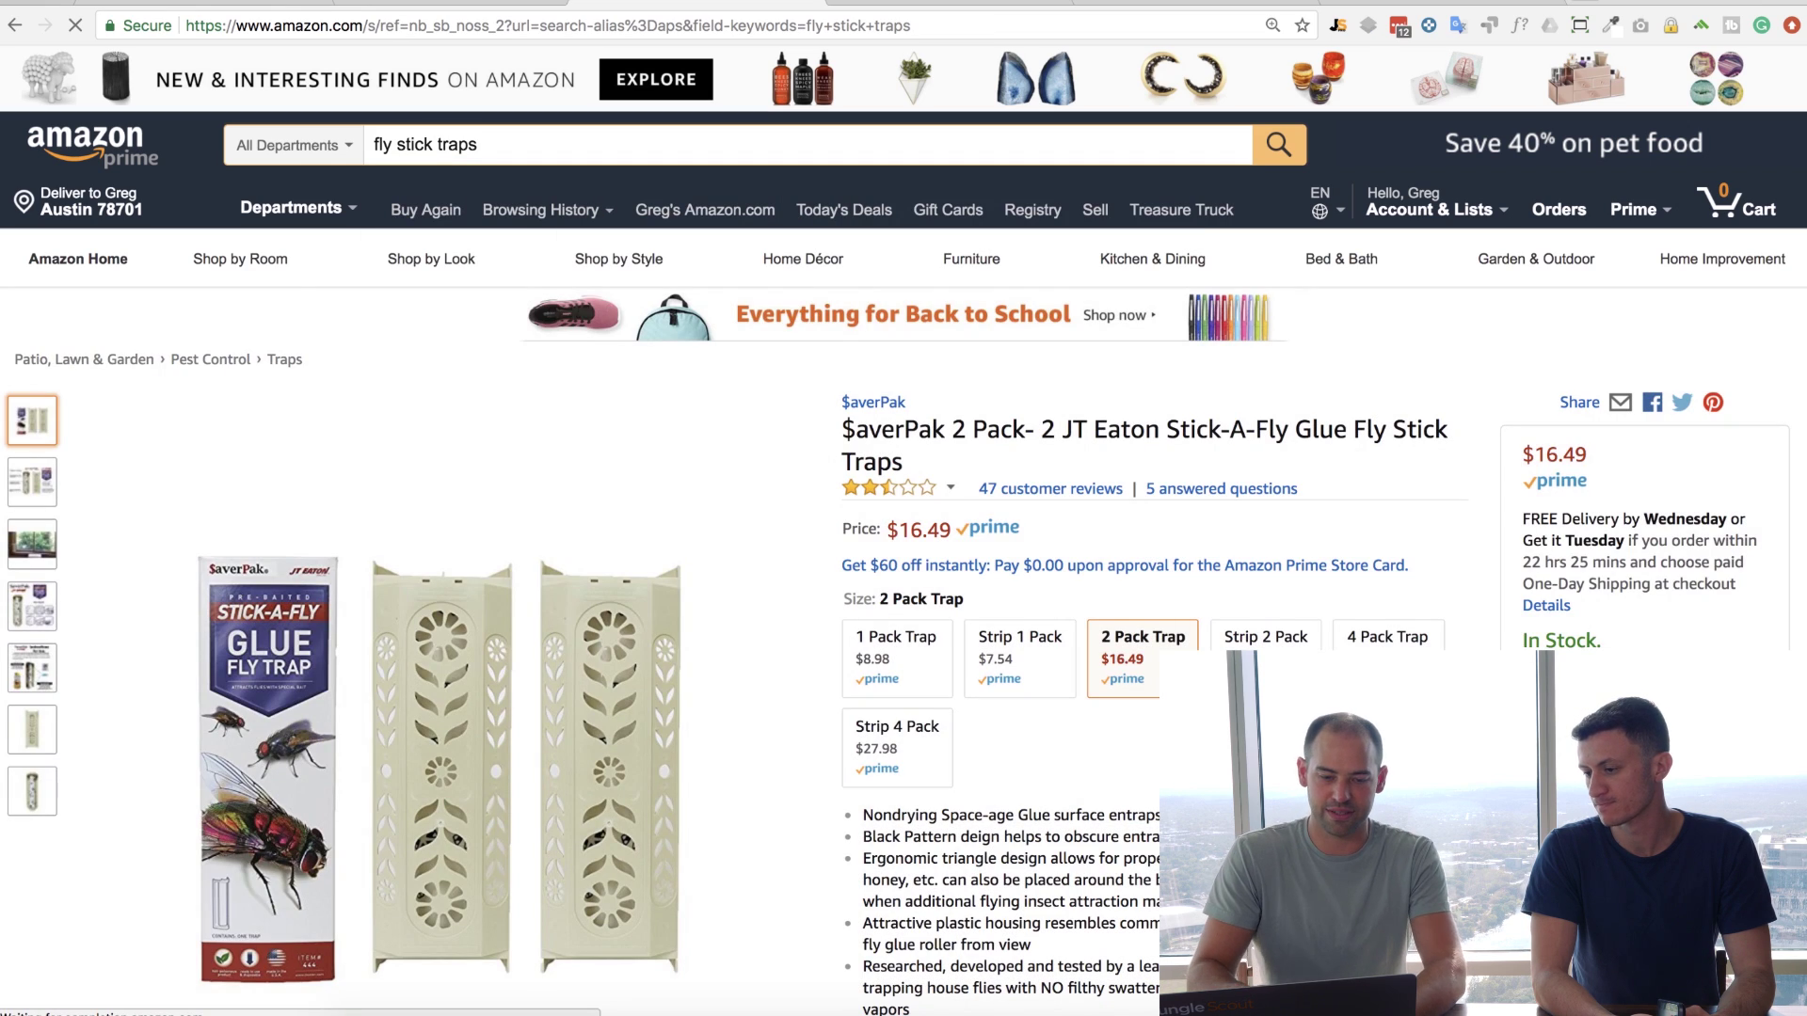
Look through the fly trap search results, comparing the competing products' types, prices and ratings
scroll(918, 576, "down", 6)
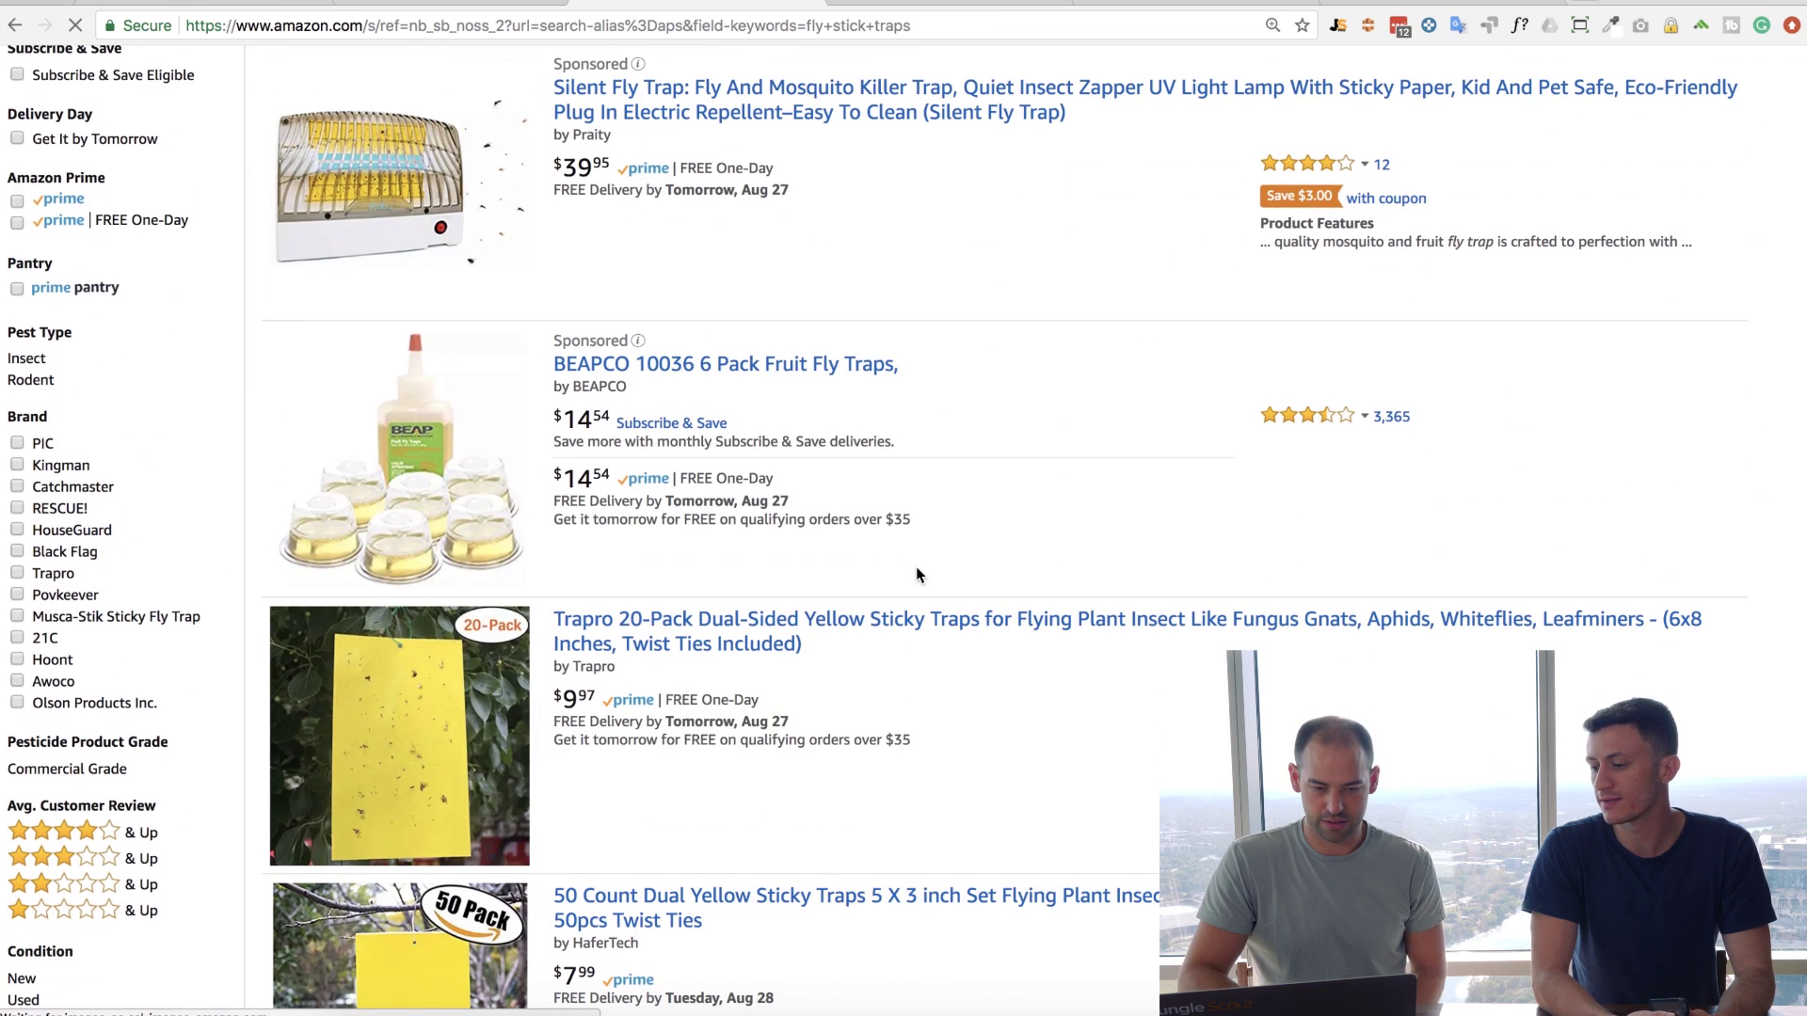
scroll(918, 576, "down", 3)
scroll(916, 566, "up", 10)
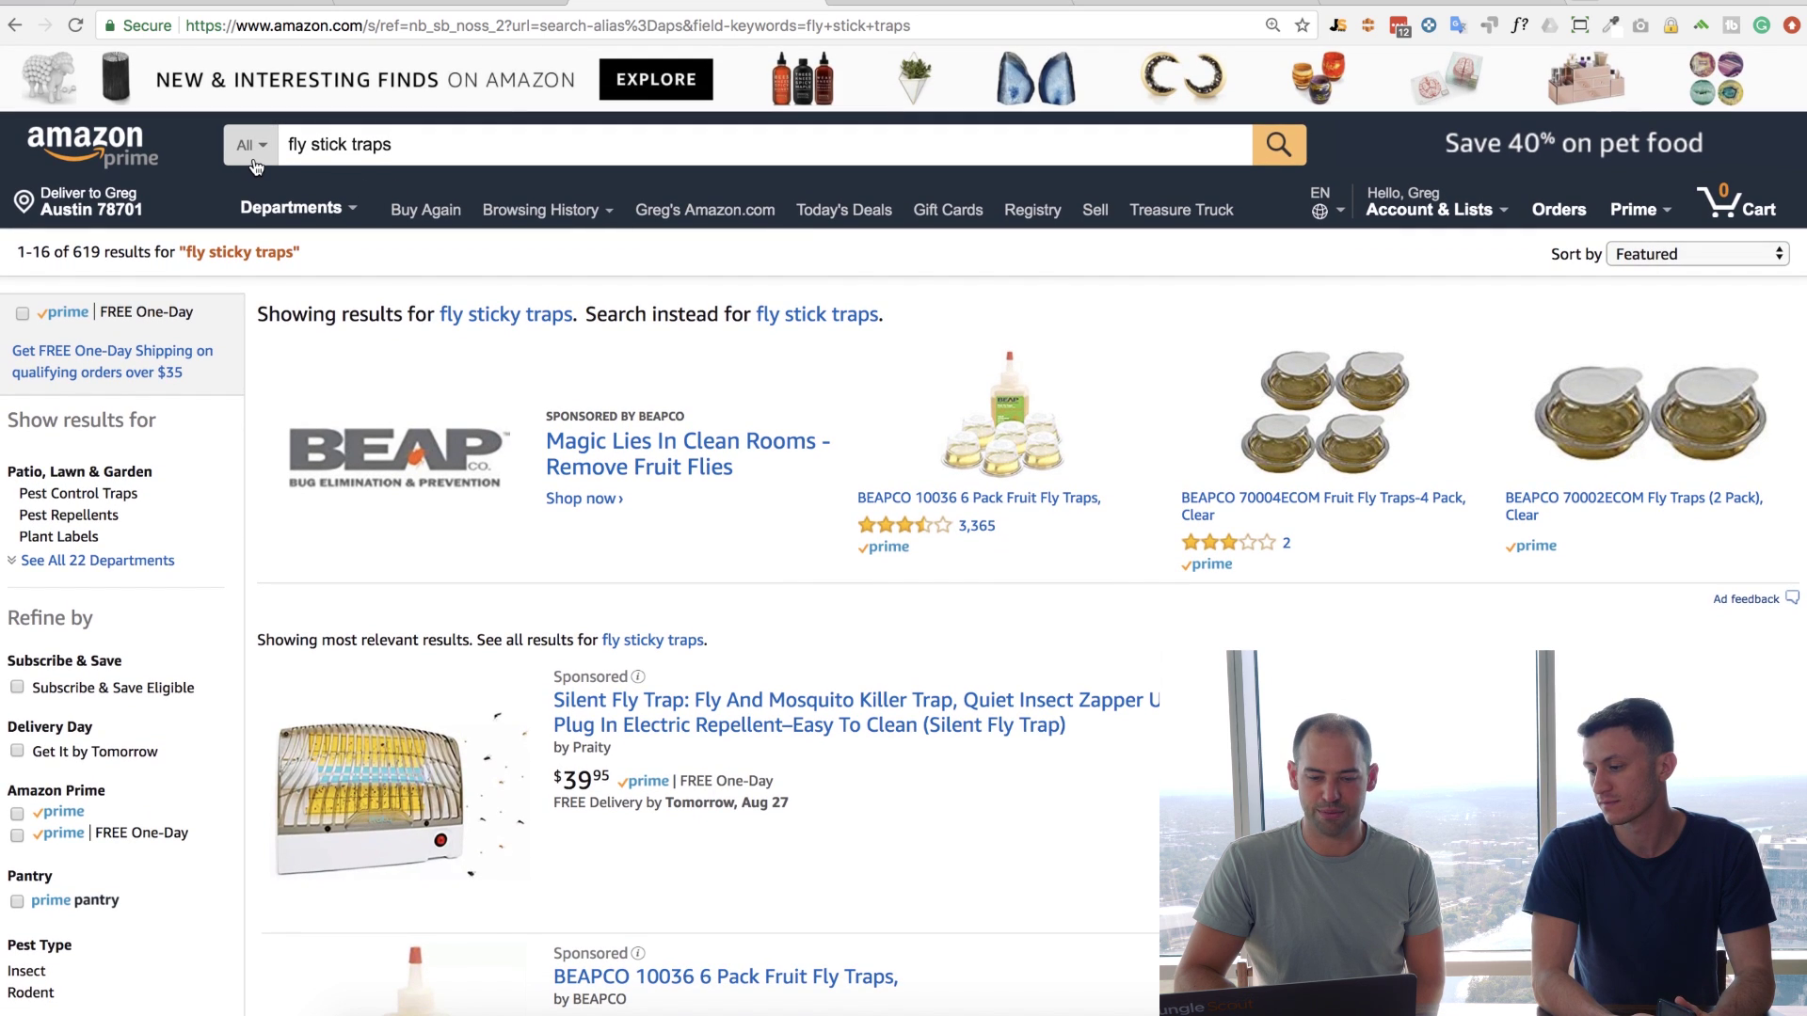
left_click(254, 146)
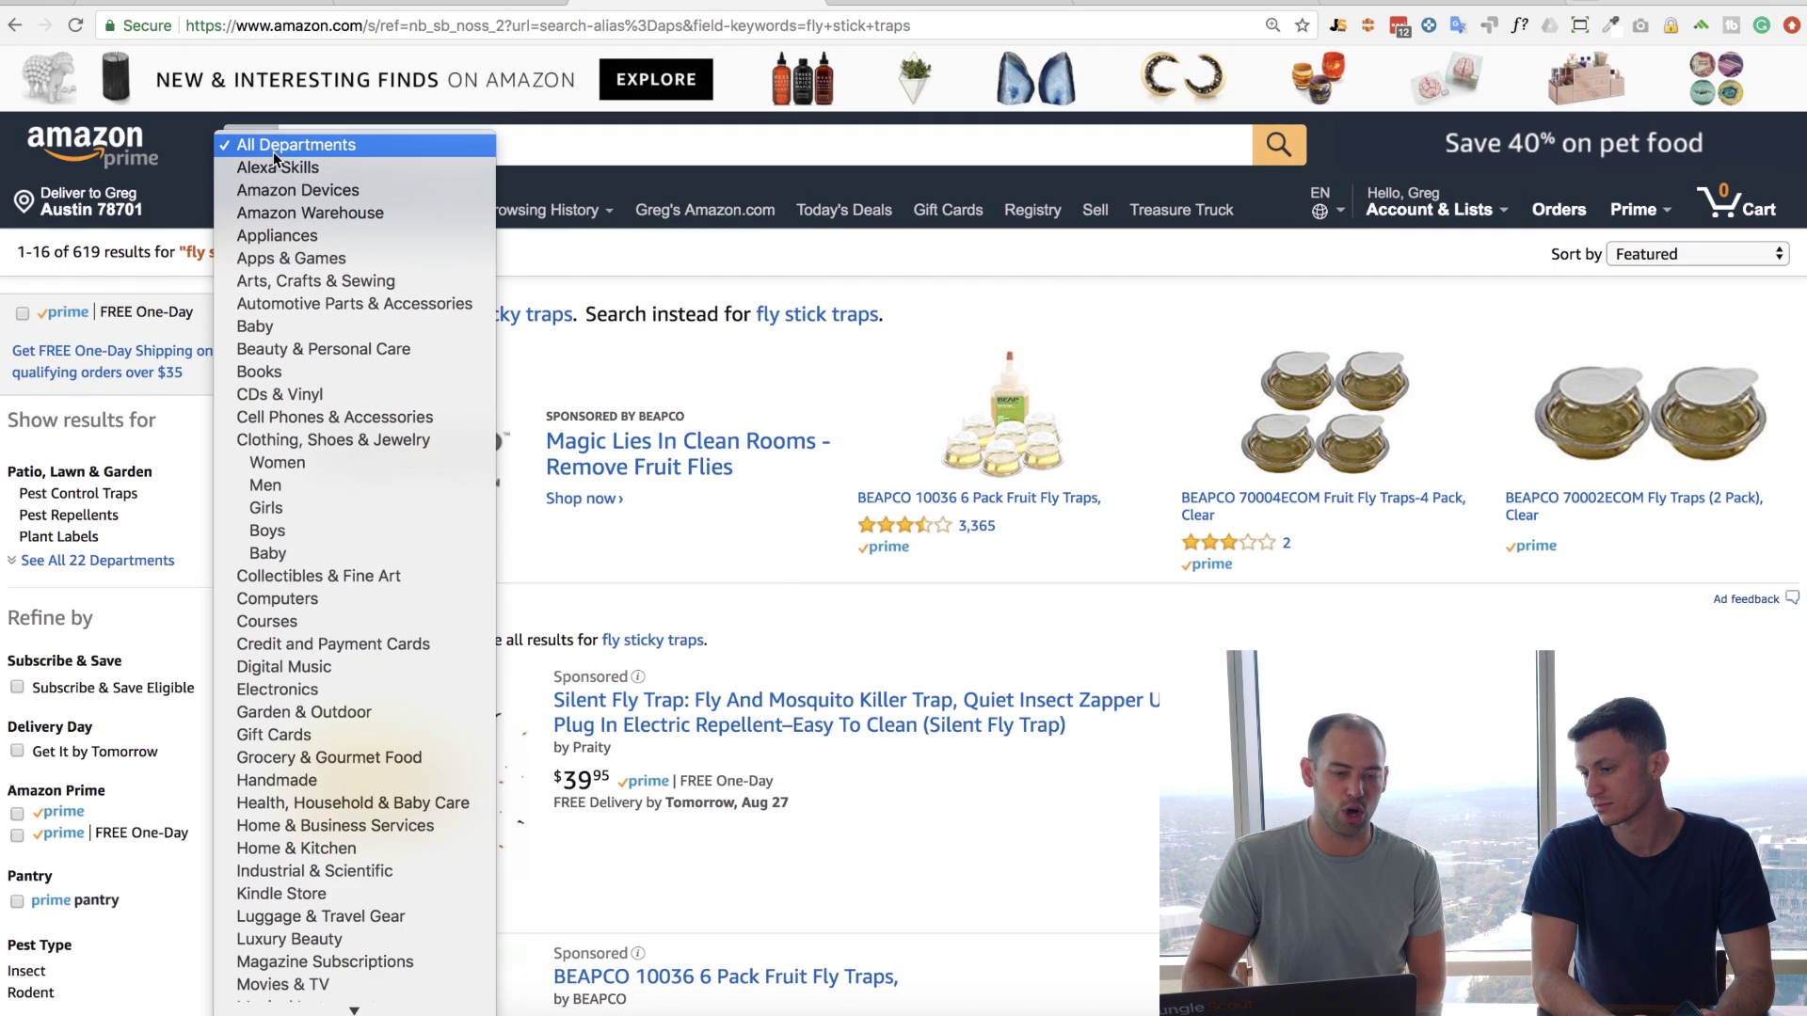
left_click(259, 144)
scroll(1099, 705, "down", 15)
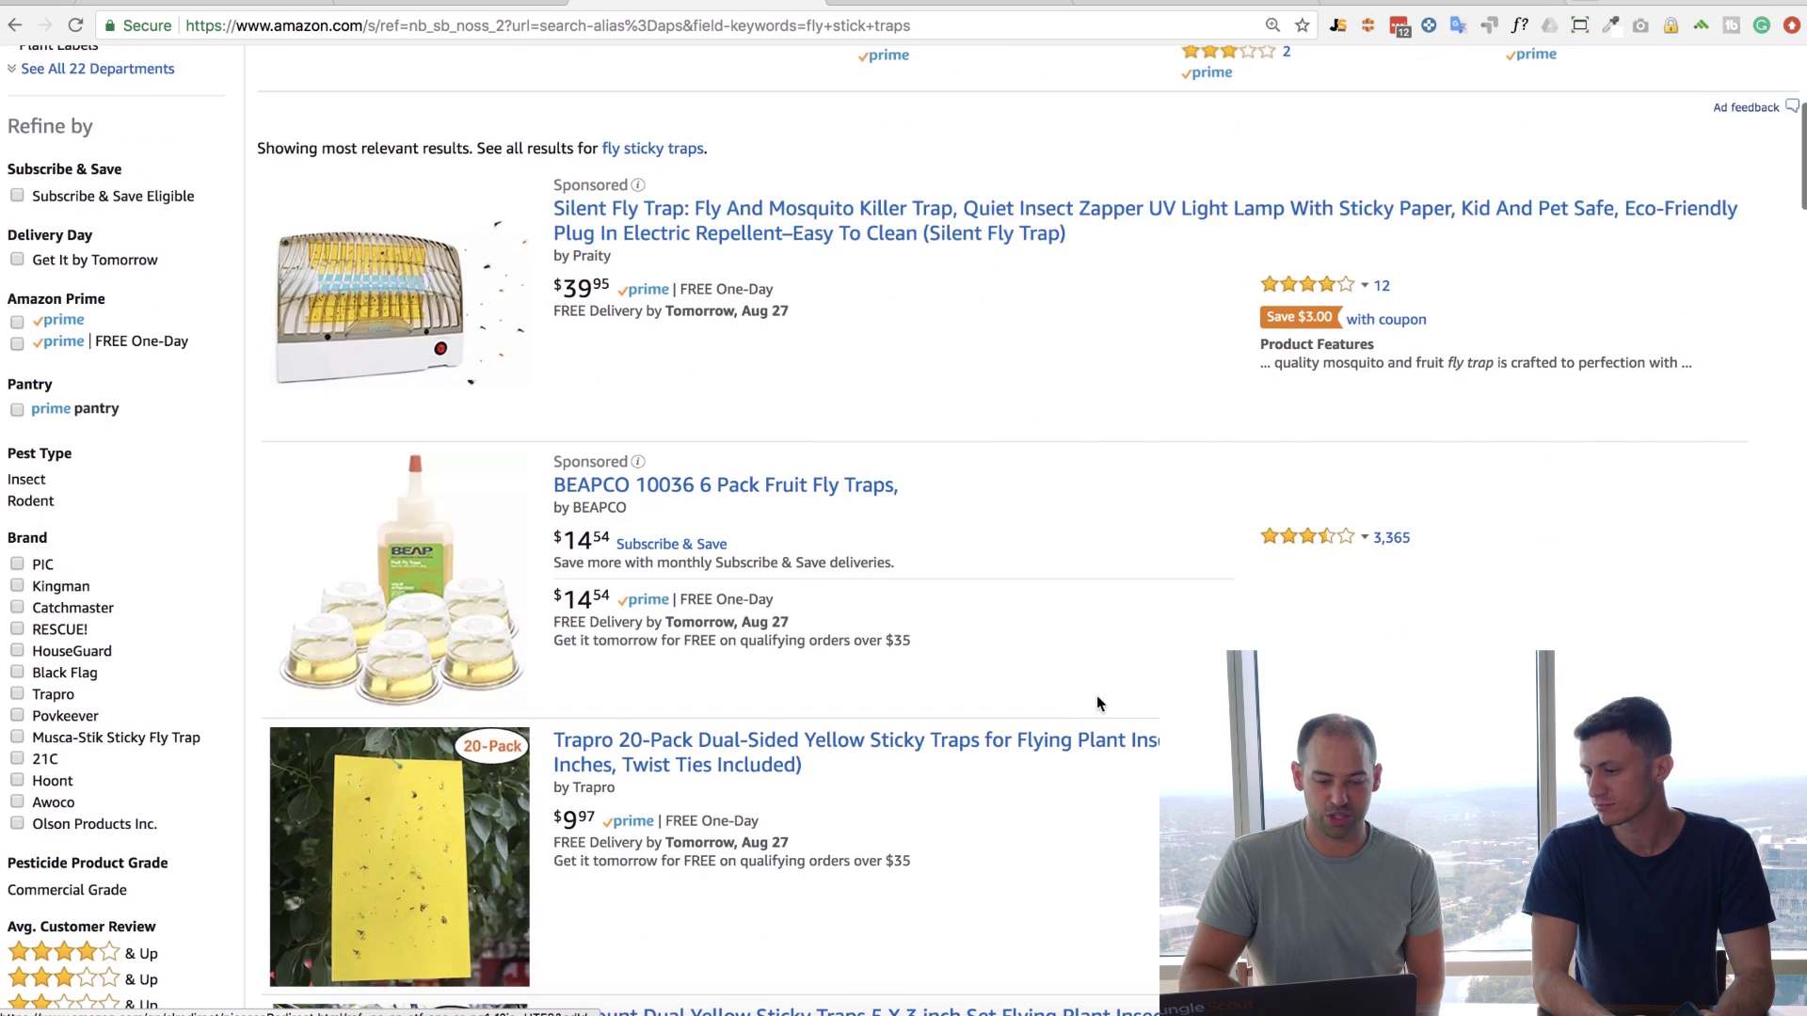
scroll(1097, 694, "down", 8)
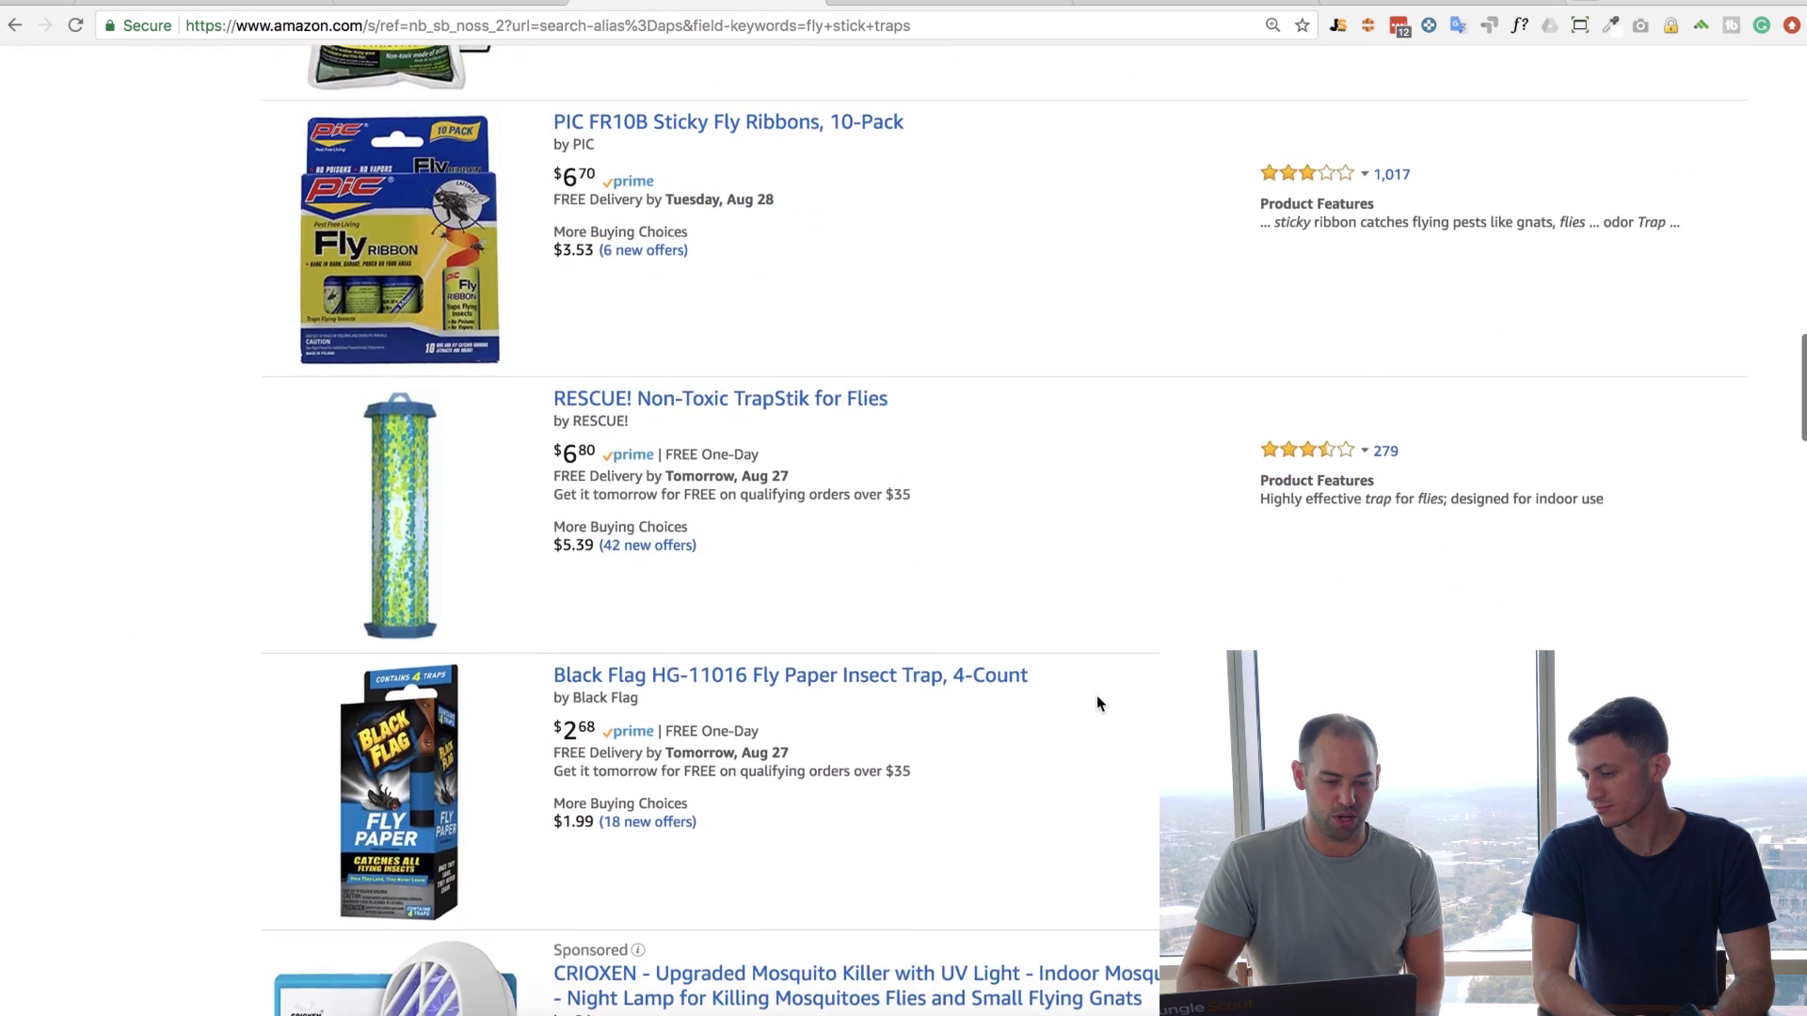
Run the Jungle Scout extension on the search results and examine the competitors' sales, reviews and ratings, previewing the 50 Count Dual Yellow Sticky Traps
scroll(1097, 695, "up", 14)
left_click(1335, 34)
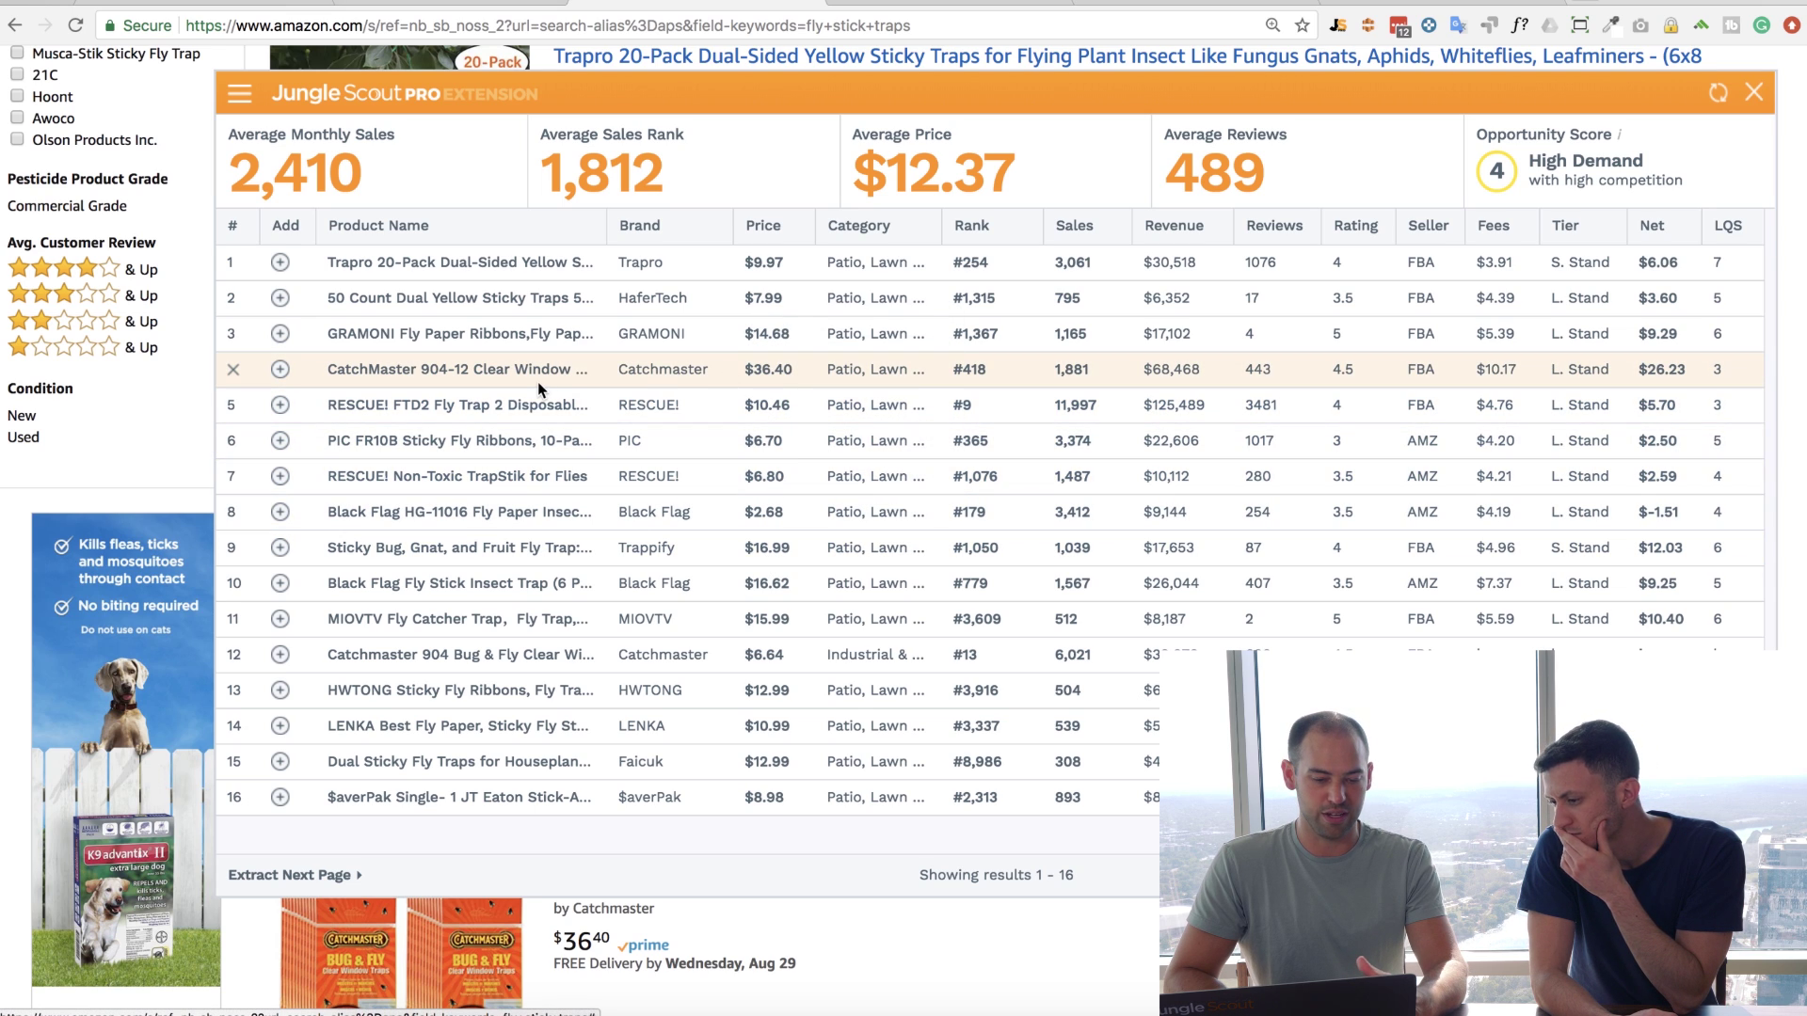
mouse_move(541, 380)
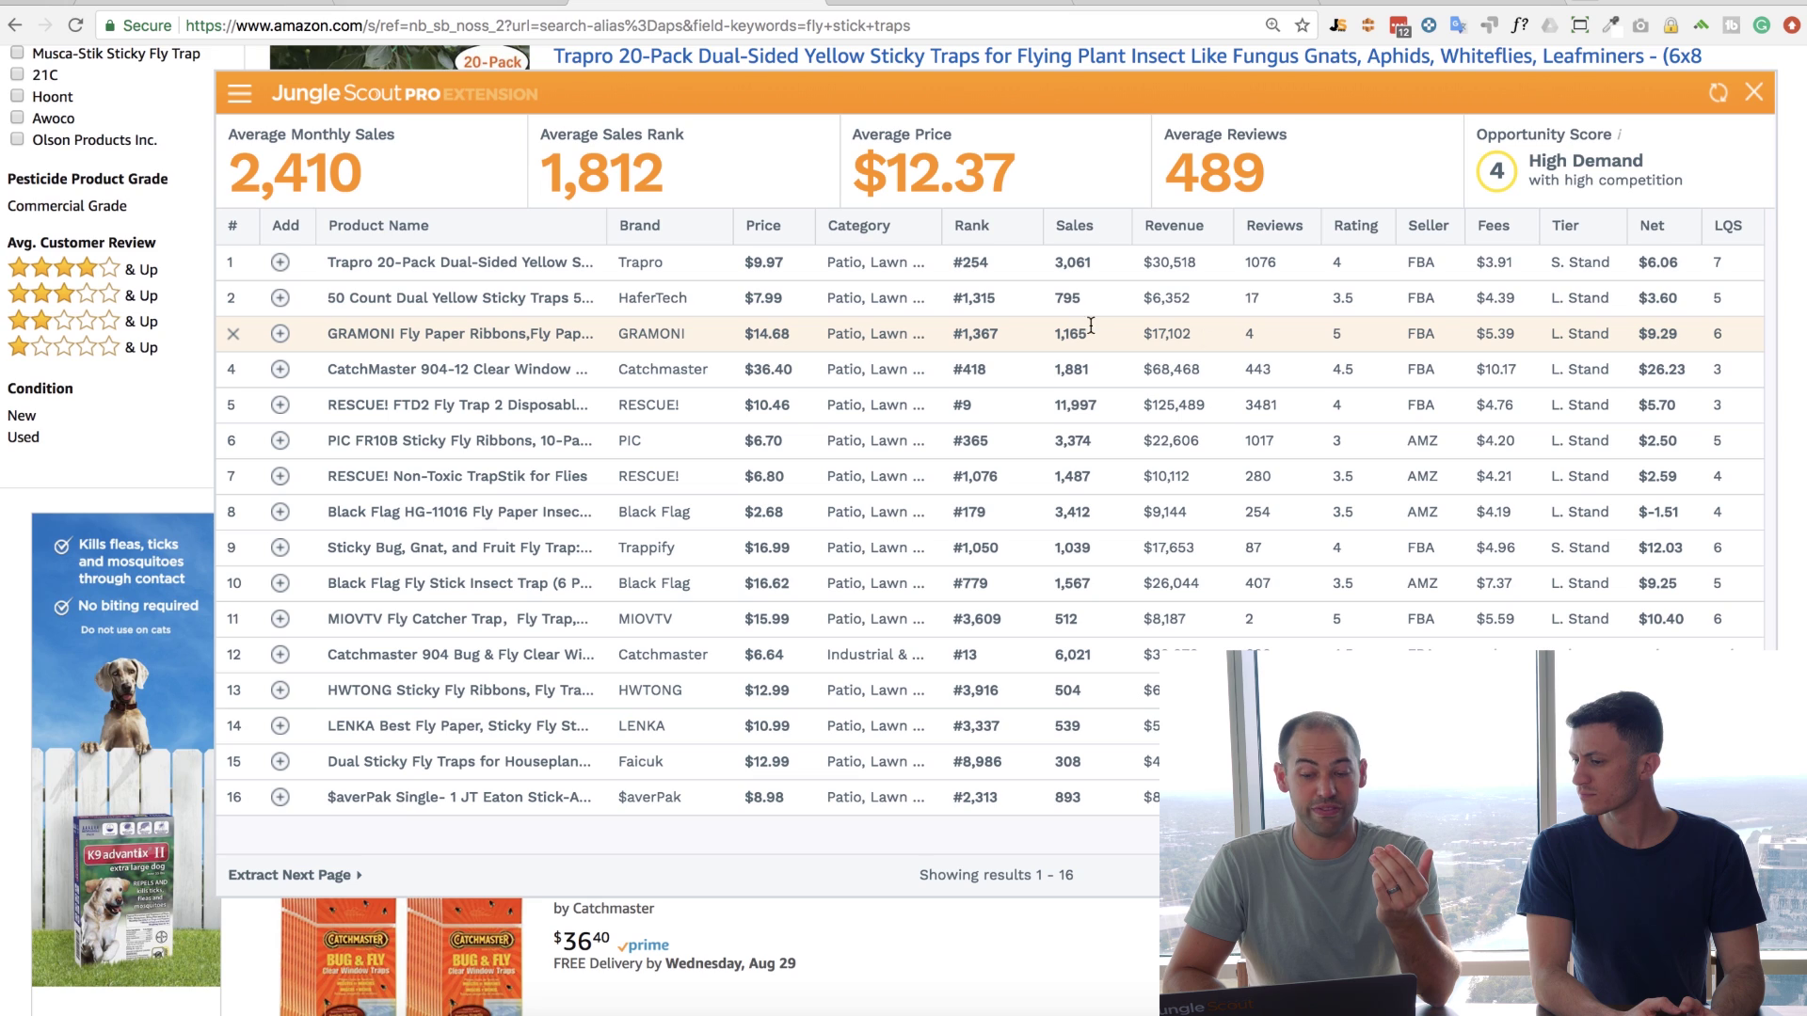
mouse_move(525, 302)
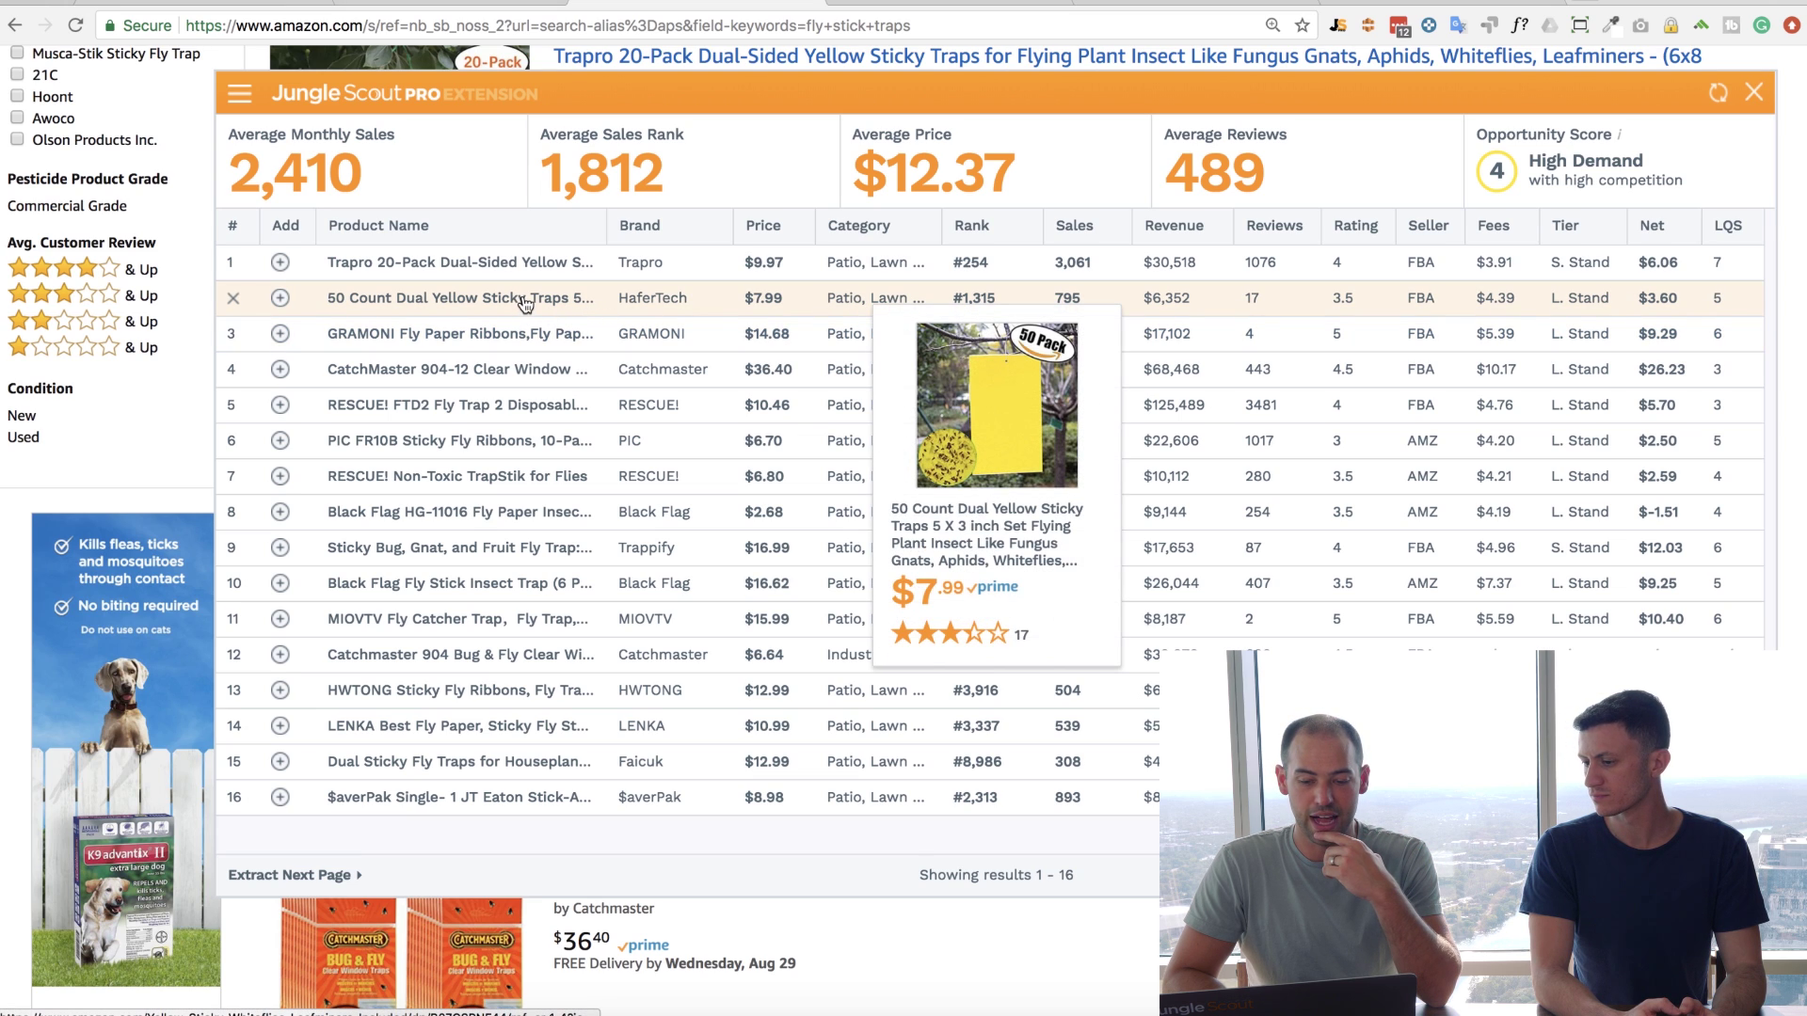